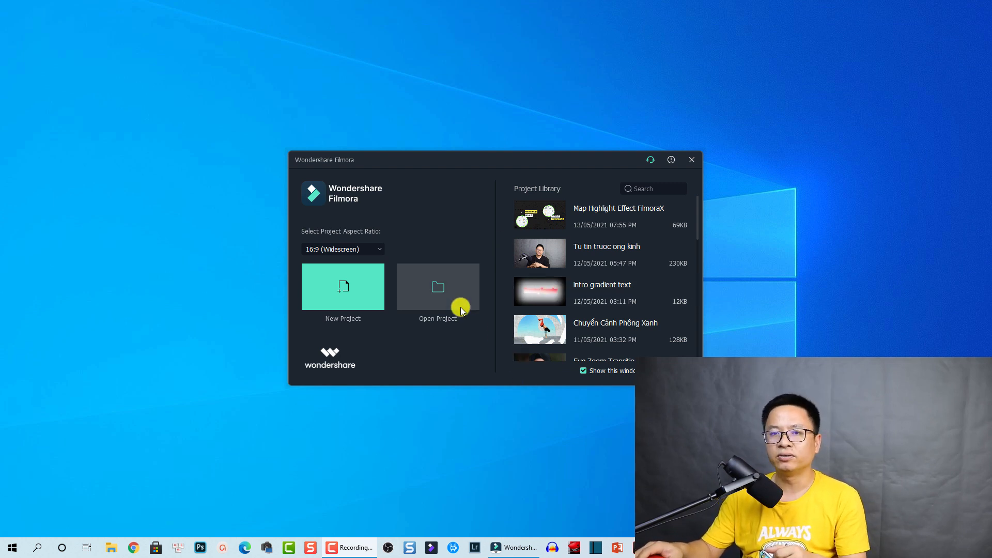
# Step: Create a new project with the 16:9 (Widescreen) aspect ratio
pyautogui.click(346, 249)
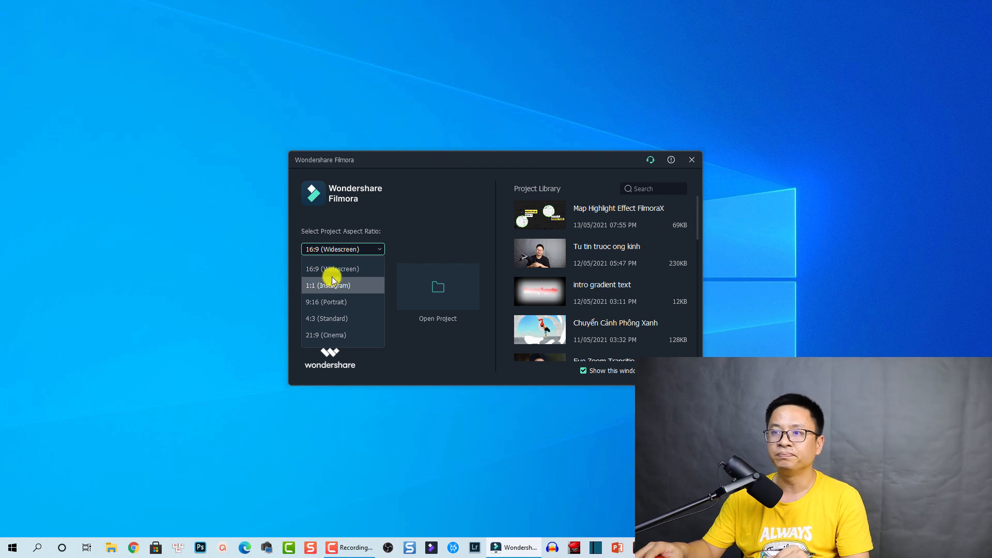
pyautogui.click(326, 269)
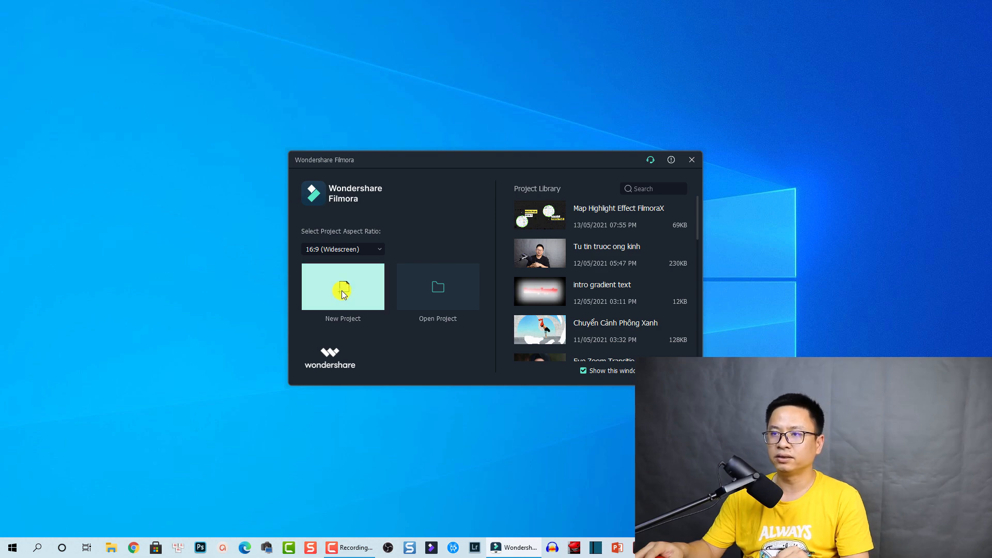
pyautogui.click(342, 290)
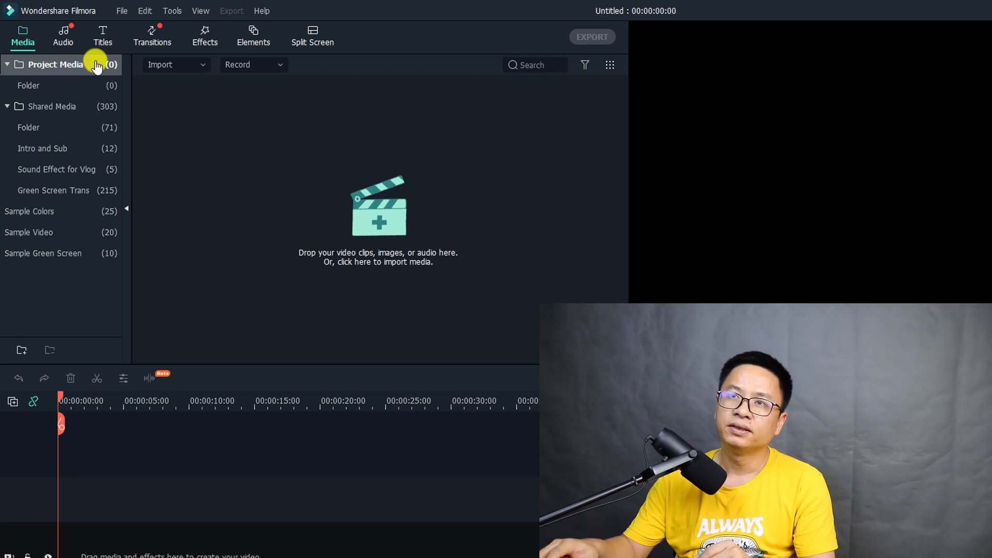
# Step: Add the New Opener 30 title from the New Concept openers to the start of the first video track
pyautogui.click(101, 48)
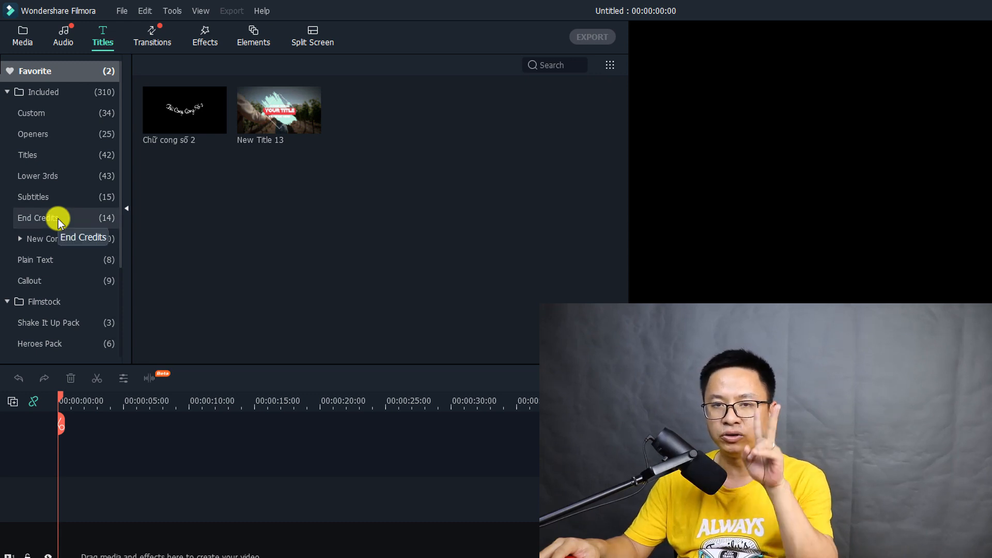
pyautogui.click(32, 132)
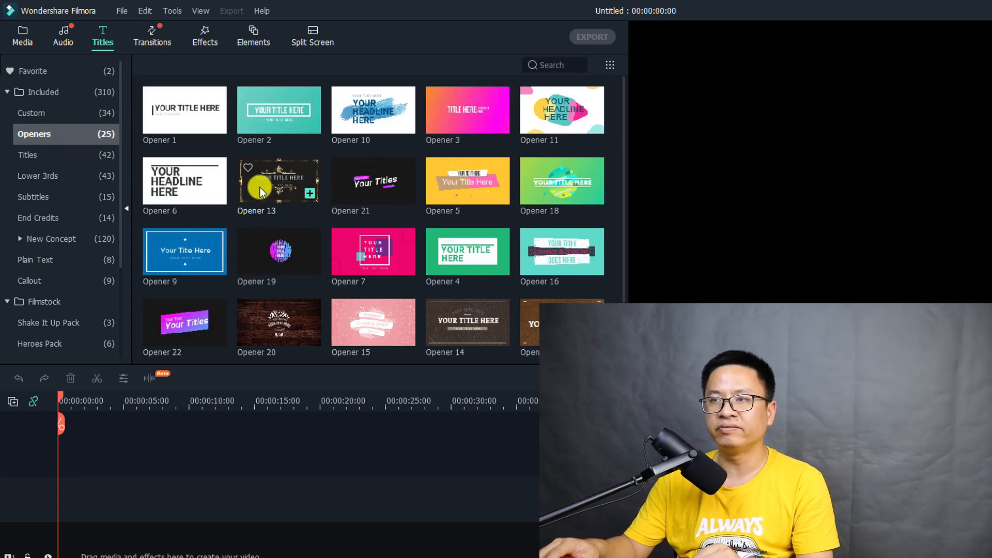
pyautogui.scroll(-1, 287, 218)
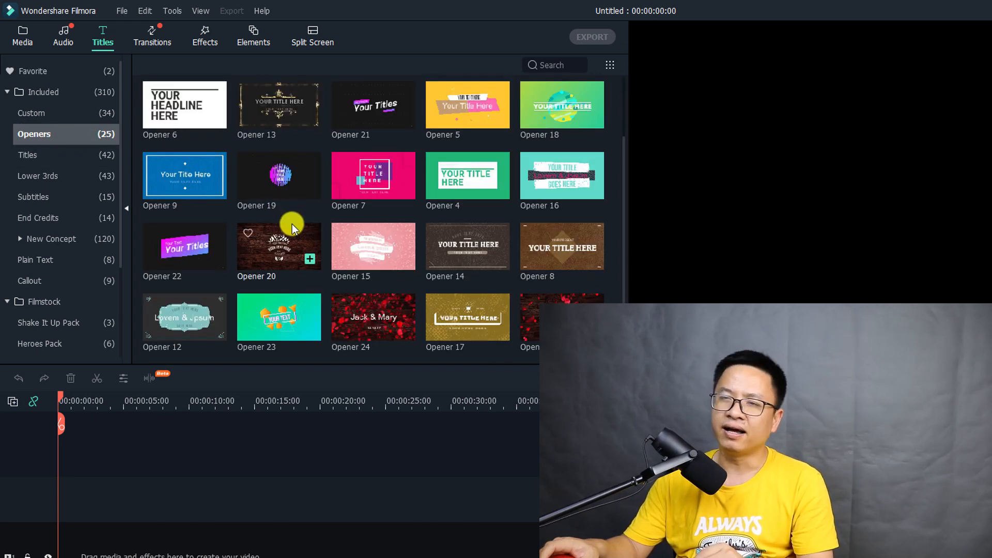
pyautogui.scroll(1, 292, 224)
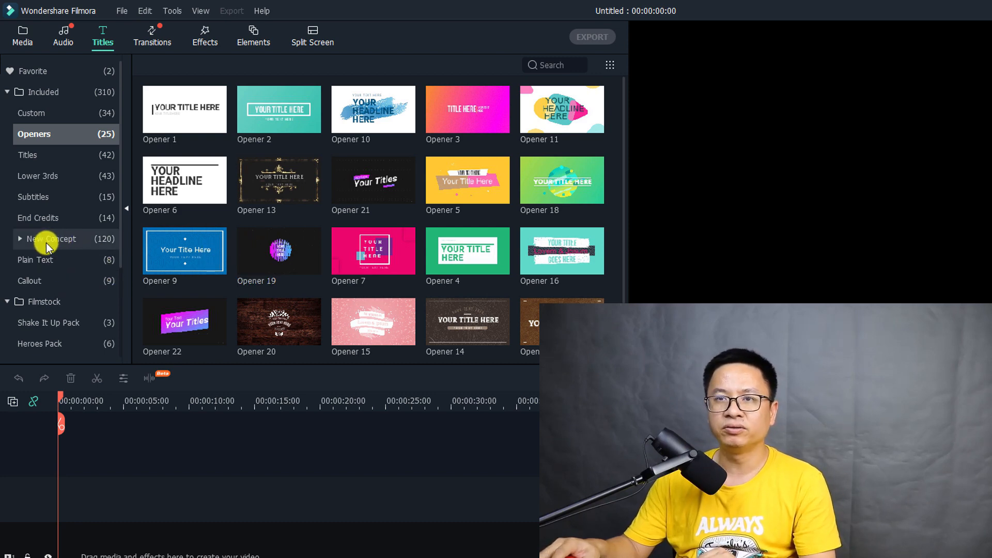
pyautogui.click(20, 239)
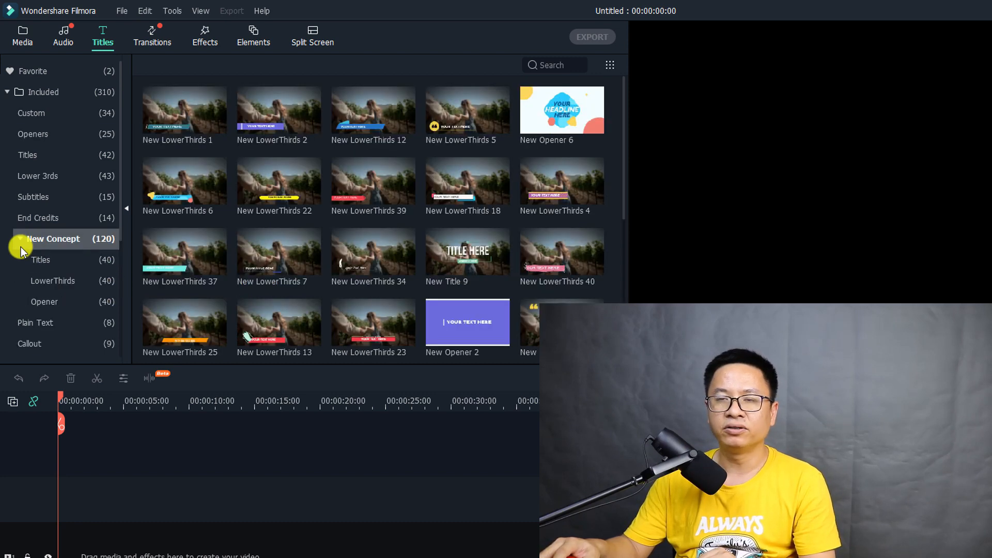
pyautogui.click(46, 300)
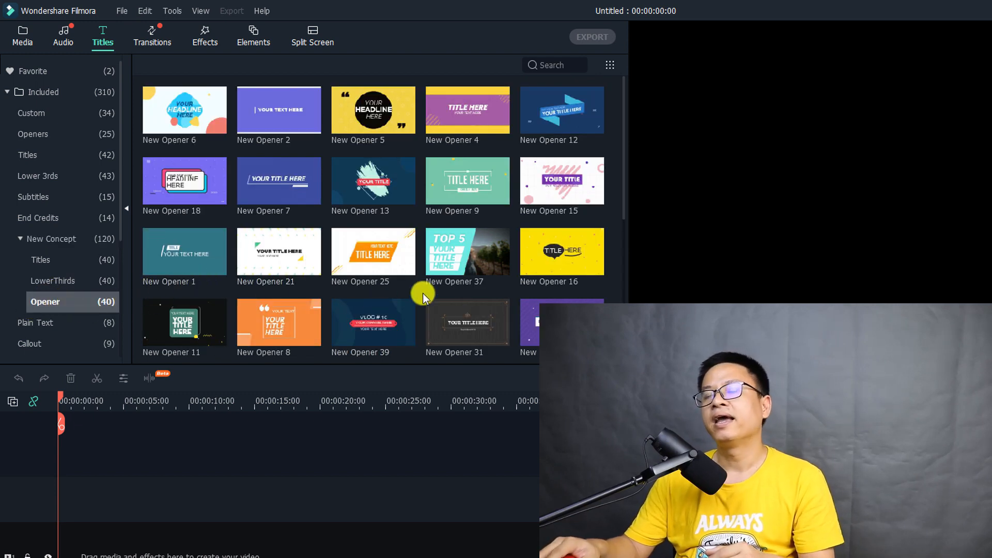
pyautogui.moveTo(452, 286)
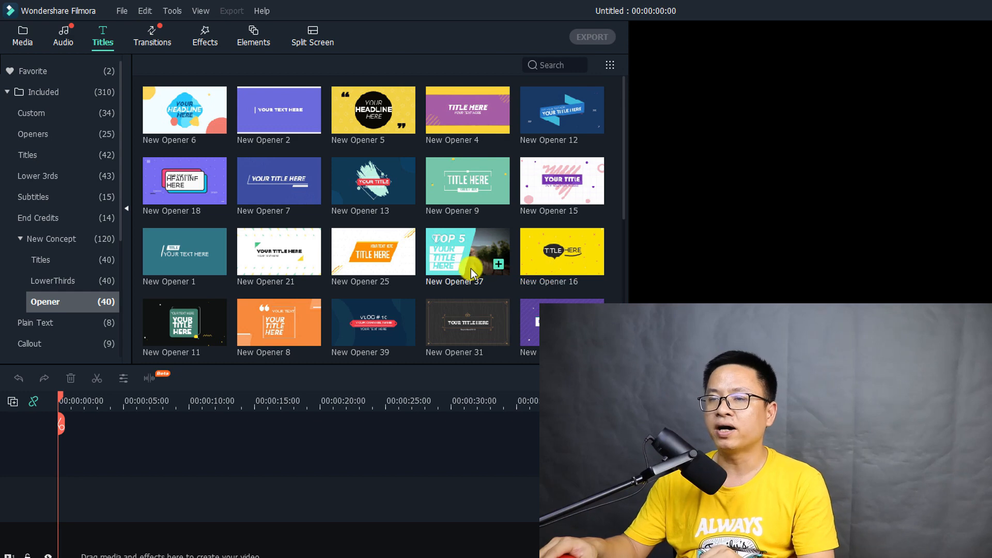
pyautogui.scroll(-5, 470, 268)
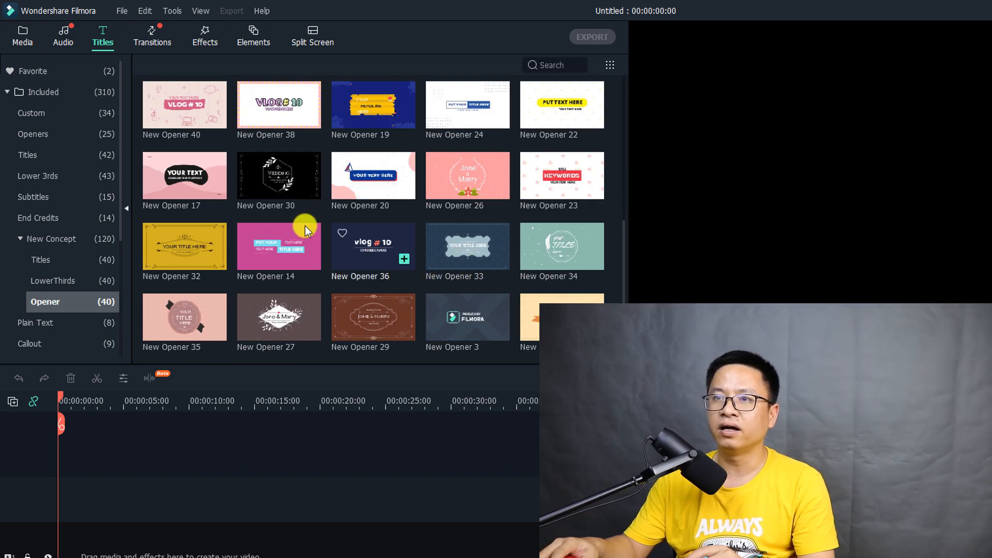
pyautogui.click(266, 184)
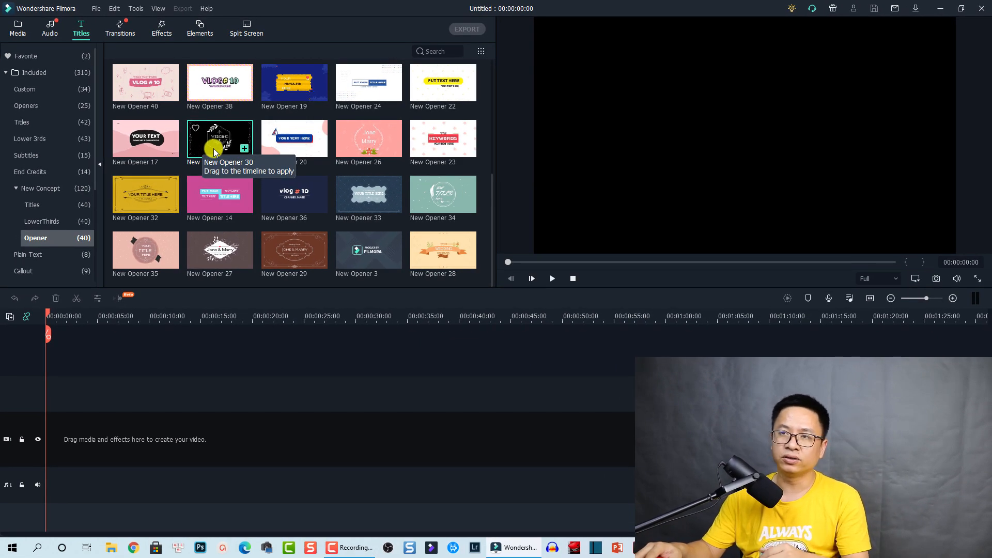
pyautogui.moveTo(215, 152); pyautogui.dragTo(81, 445)
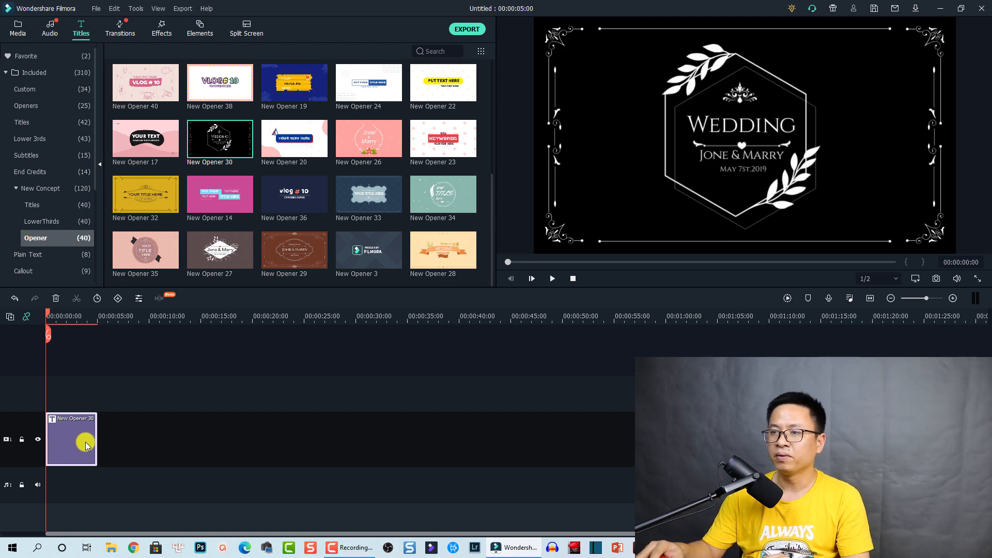
# Step: Play back the beginning of the opener, fit the clip to the timeline's width and return the playhead to the start
pyautogui.press('space')
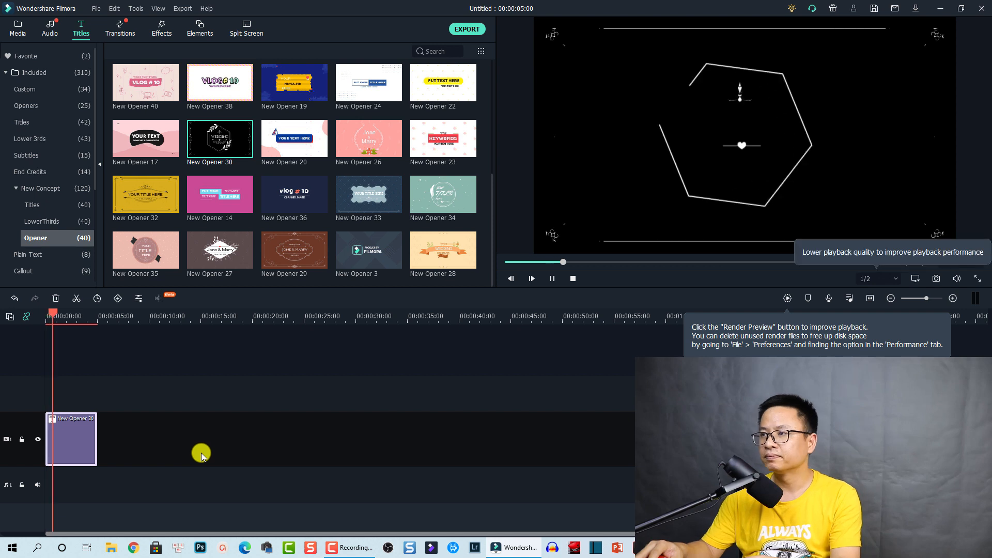
pyautogui.press('space')
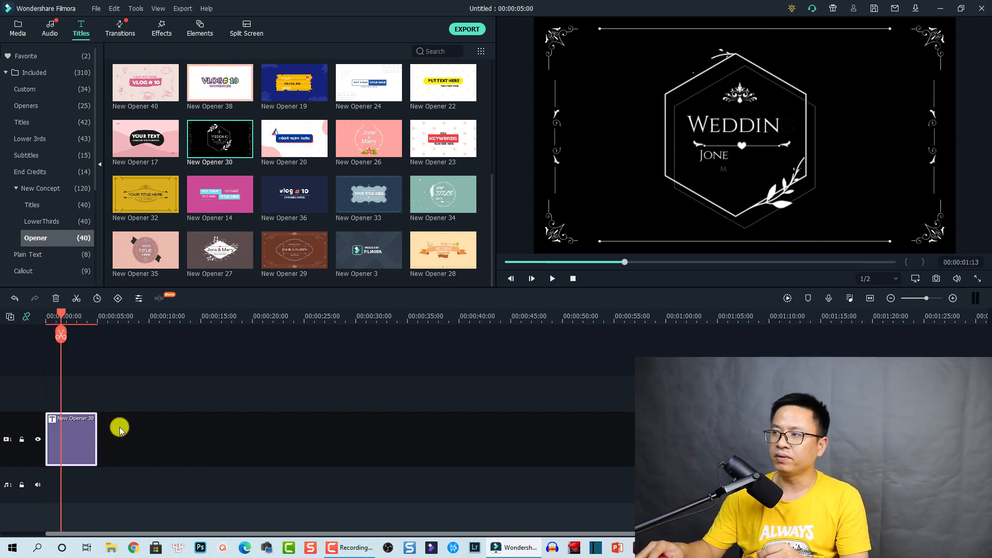
pyautogui.click(870, 298)
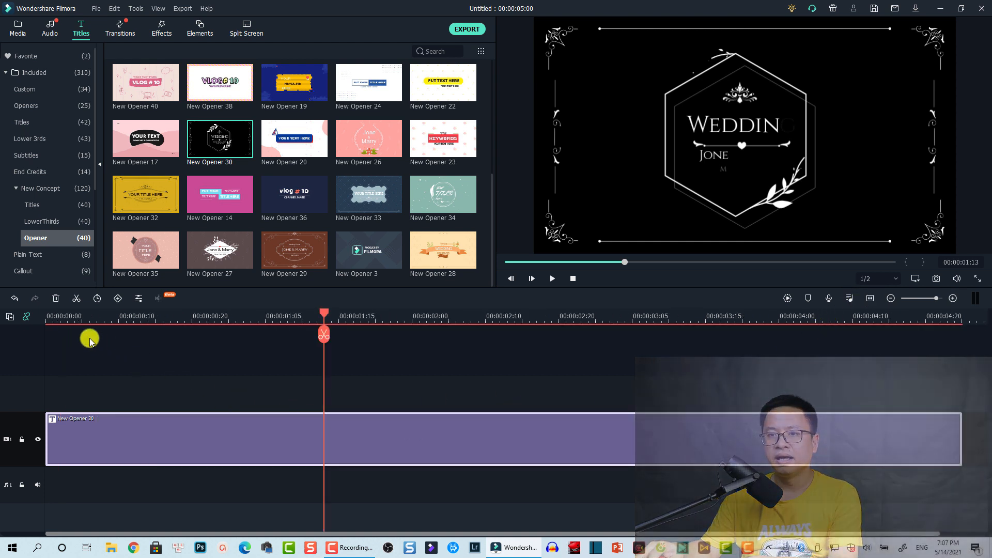
pyautogui.click(53, 316)
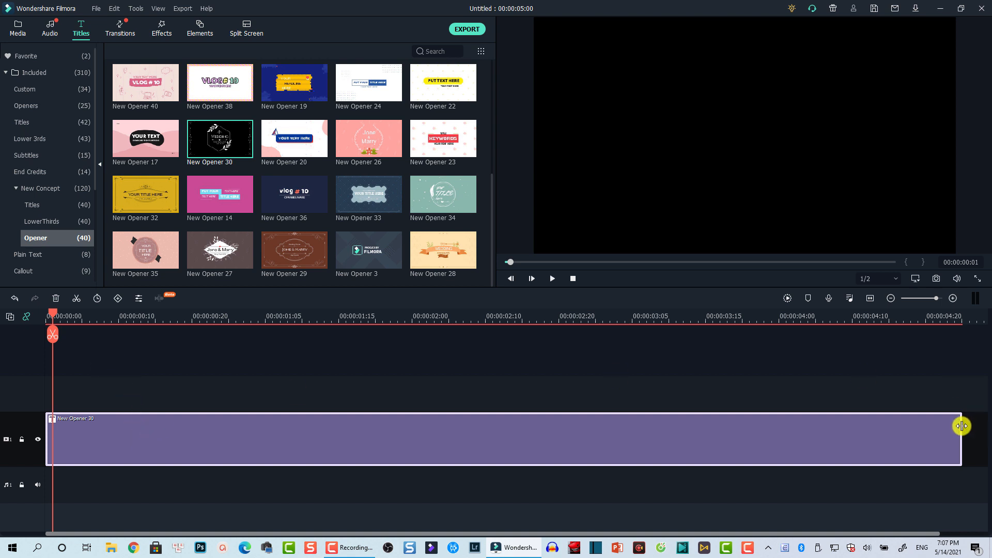
pyautogui.moveTo(961, 423); pyautogui.dragTo(959, 472)
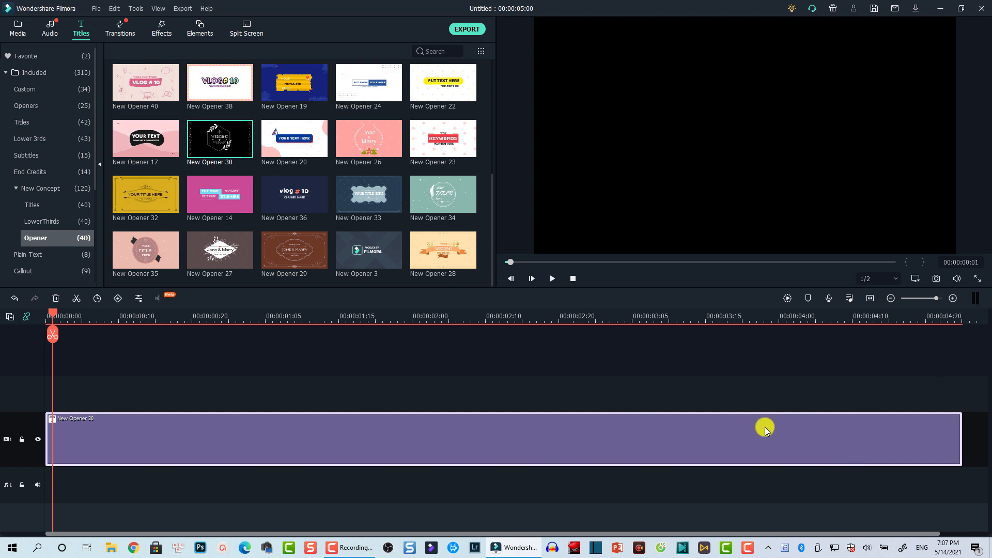
pyautogui.moveTo(963, 428); pyautogui.dragTo(670, 437)
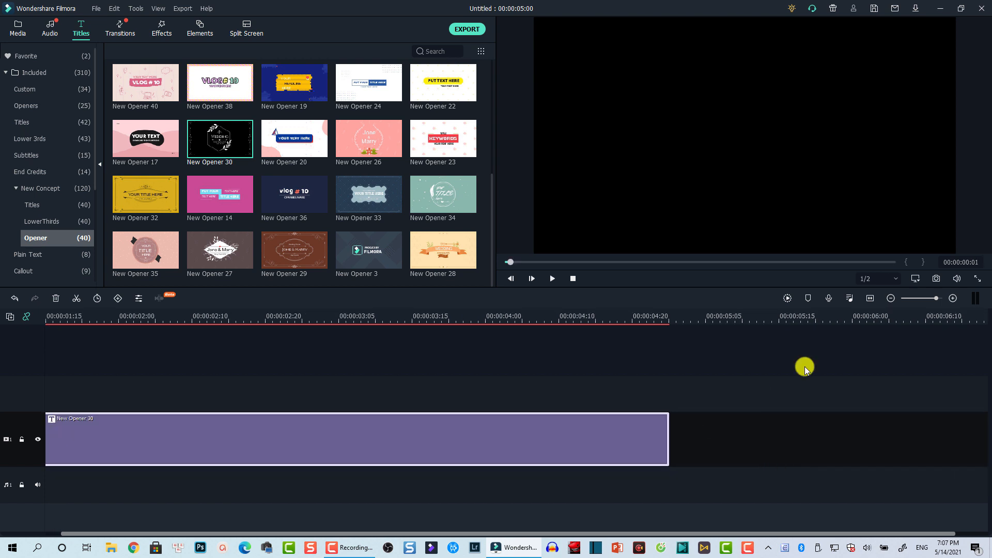
pyautogui.click(870, 298)
# Step: Place the playhead at about 00:00:01:06 and examine the opener's heading, couple's names and date text boxes in the preview
pyautogui.click(277, 320)
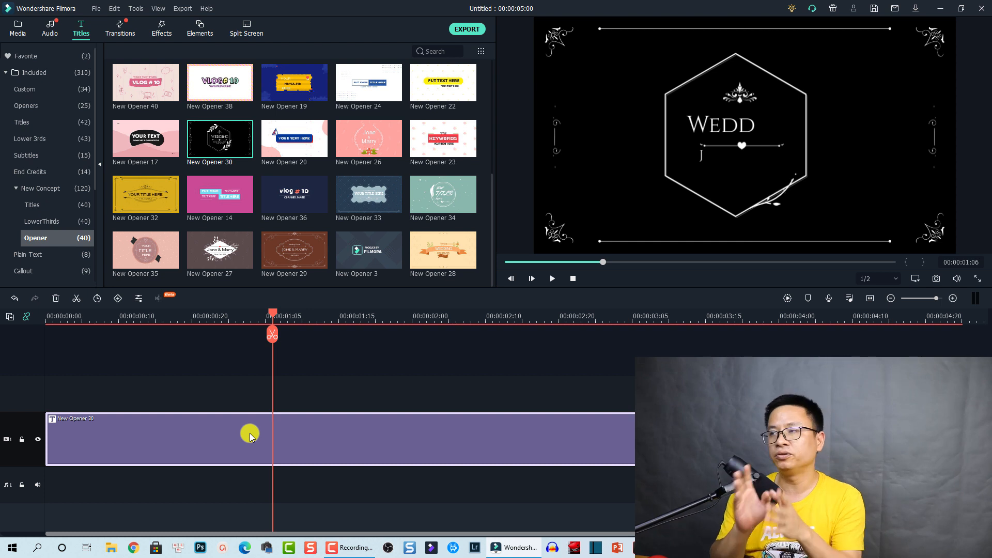
pyautogui.click(718, 125)
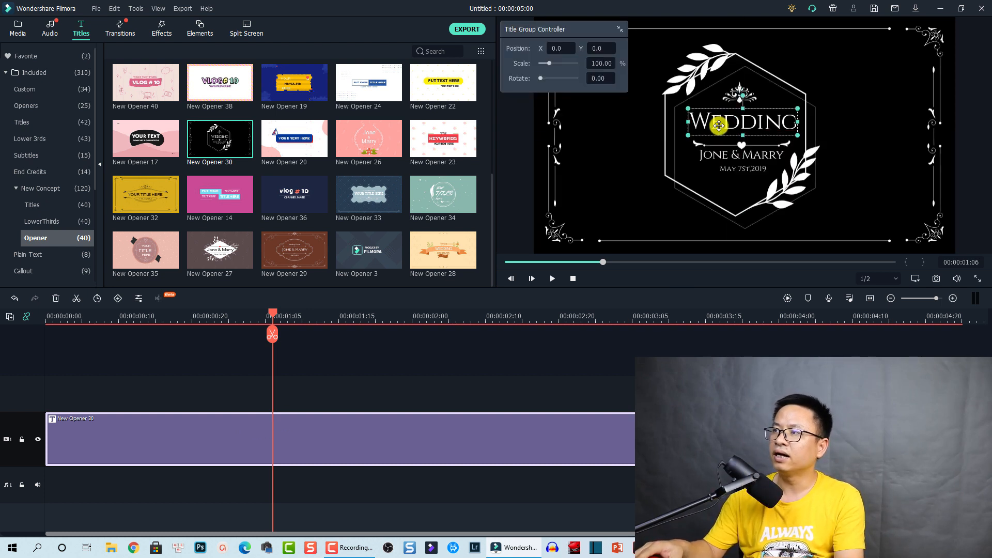
pyautogui.click(724, 154)
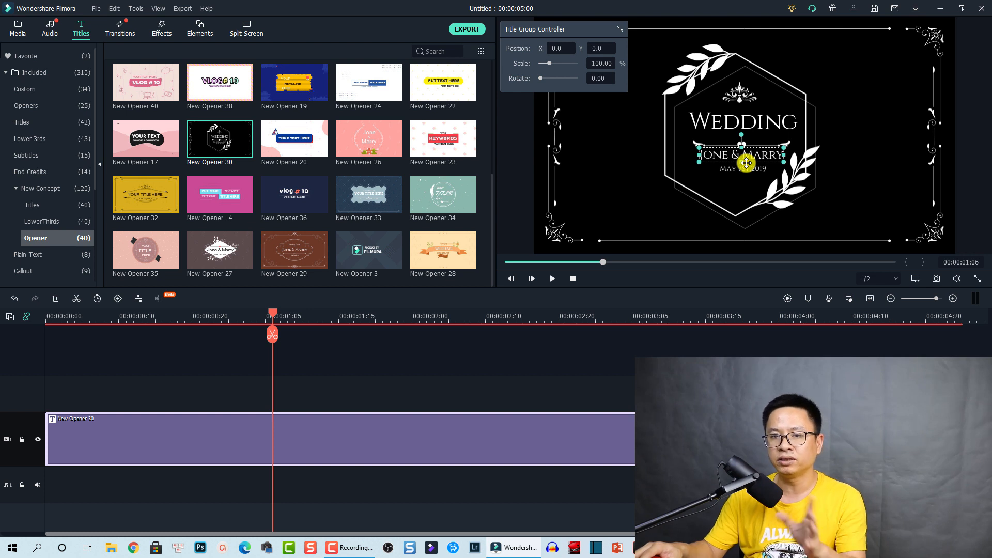
pyautogui.click(739, 170)
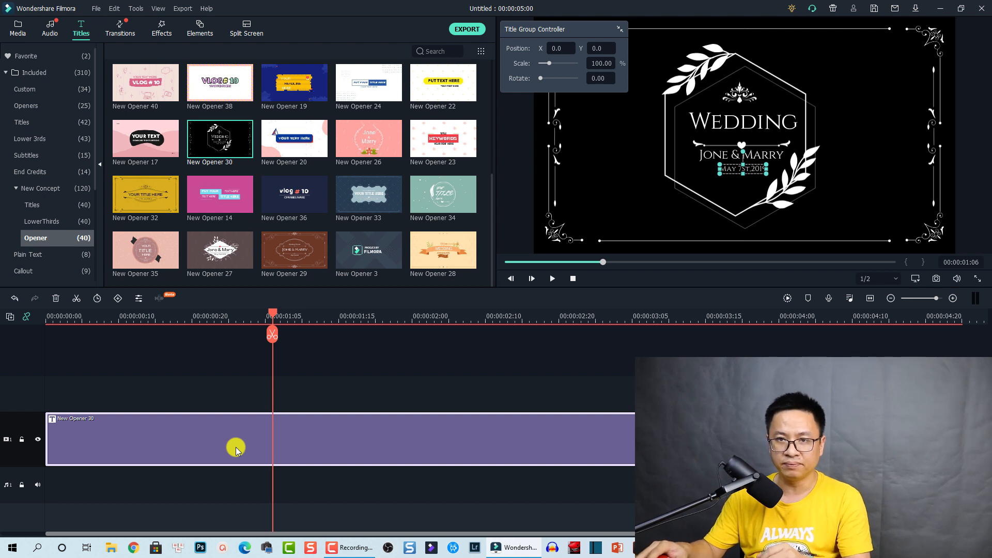
# Step: Open the opener clip in Advanced Text Edit and maximize the editing window
pyautogui.rightClick(208, 427)
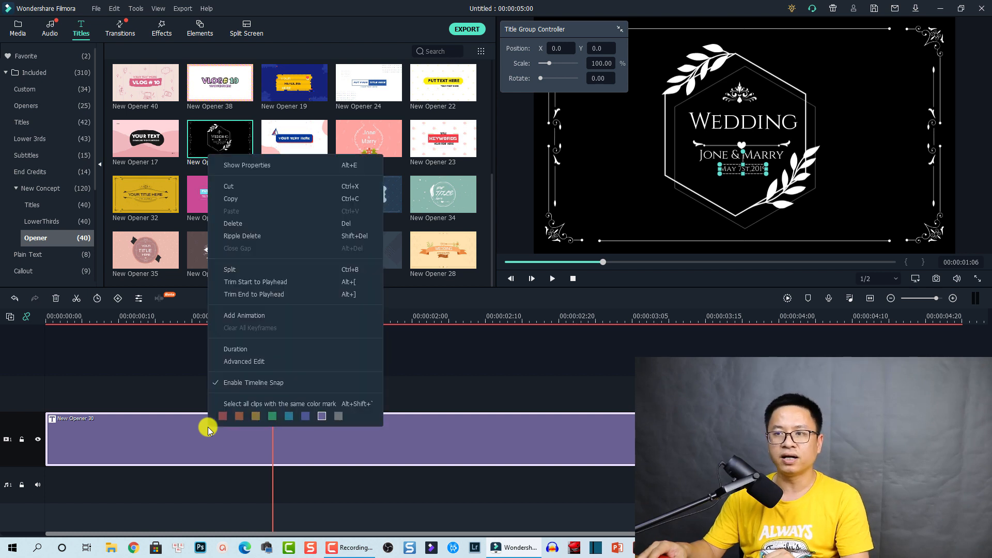
pyautogui.click(252, 361)
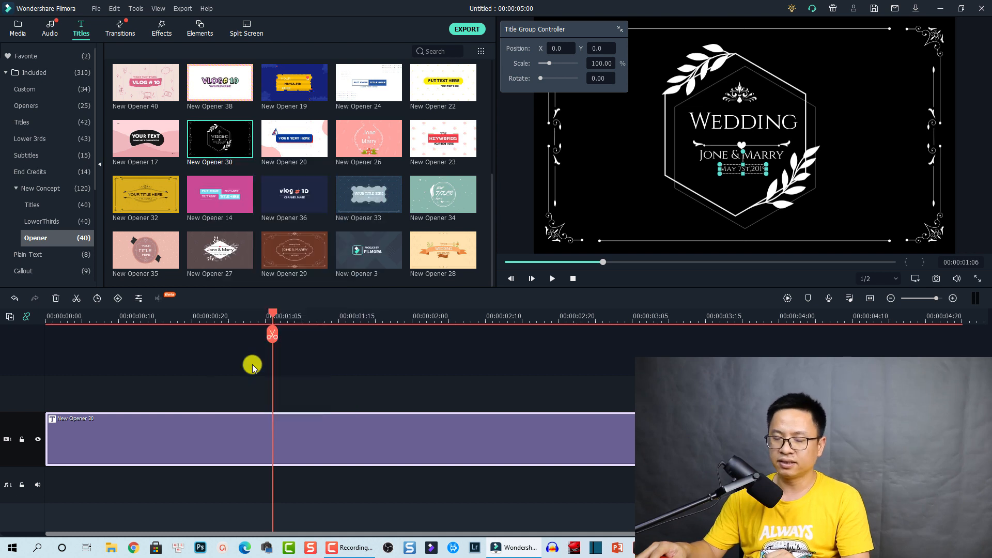
pyautogui.doubleClick(253, 437)
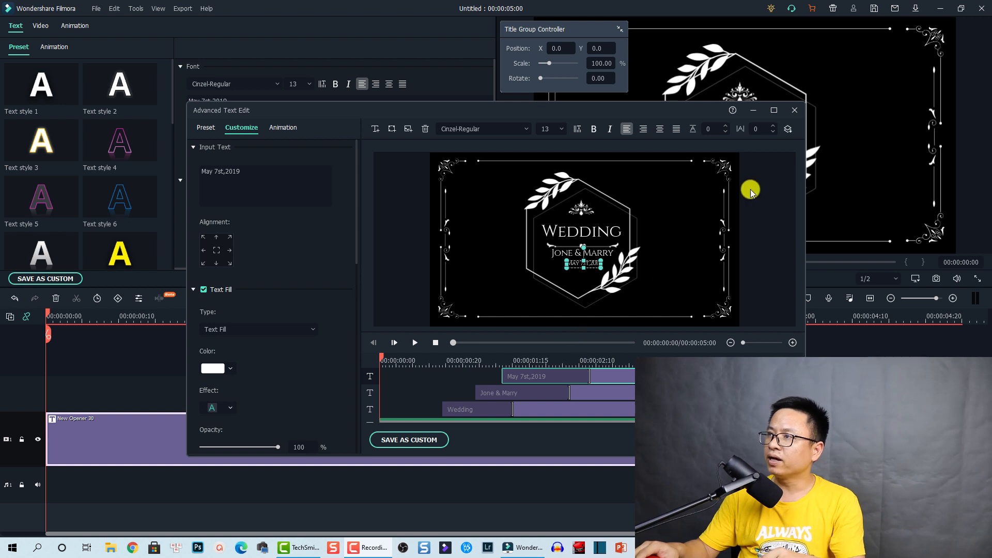
pyautogui.click(774, 111)
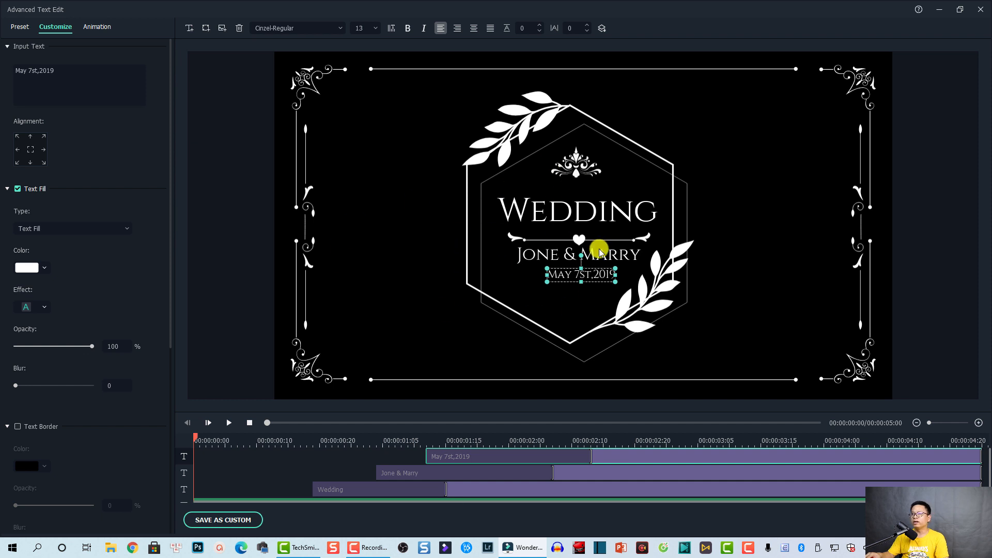
# Step: Deselect the date text and play the title animation up to about 00:00:02:04
pyautogui.click(261, 465)
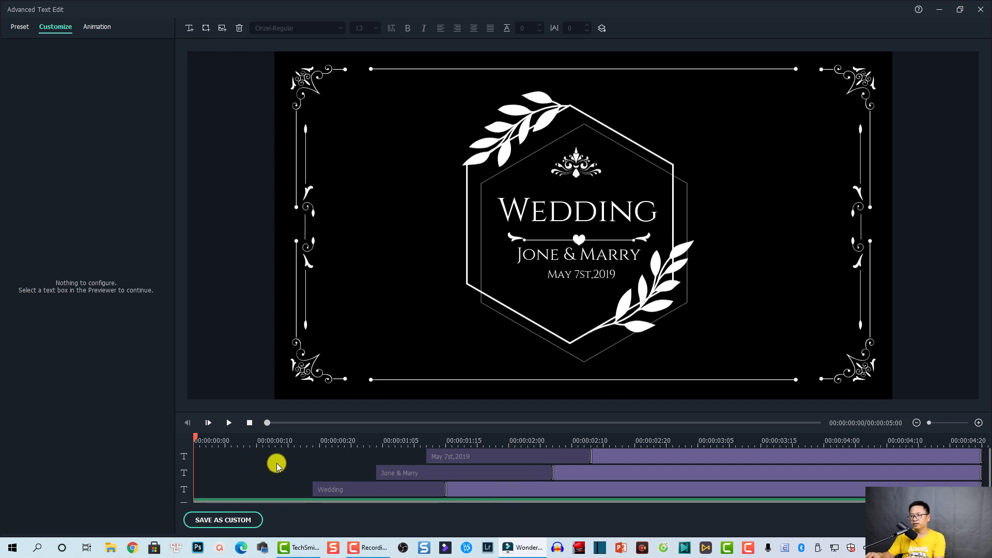
pyautogui.press('space')
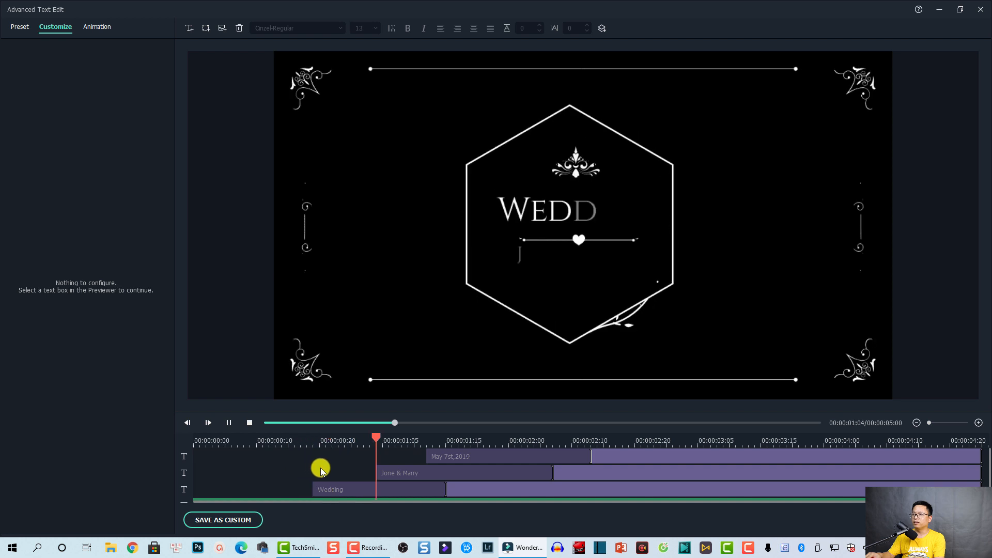
pyautogui.press('space')
# Step: Examine the title's layers one by one: the Preset Skottie graphic track and the date, names and Wedding text tracks
pyautogui.scroll(-1, 321, 470)
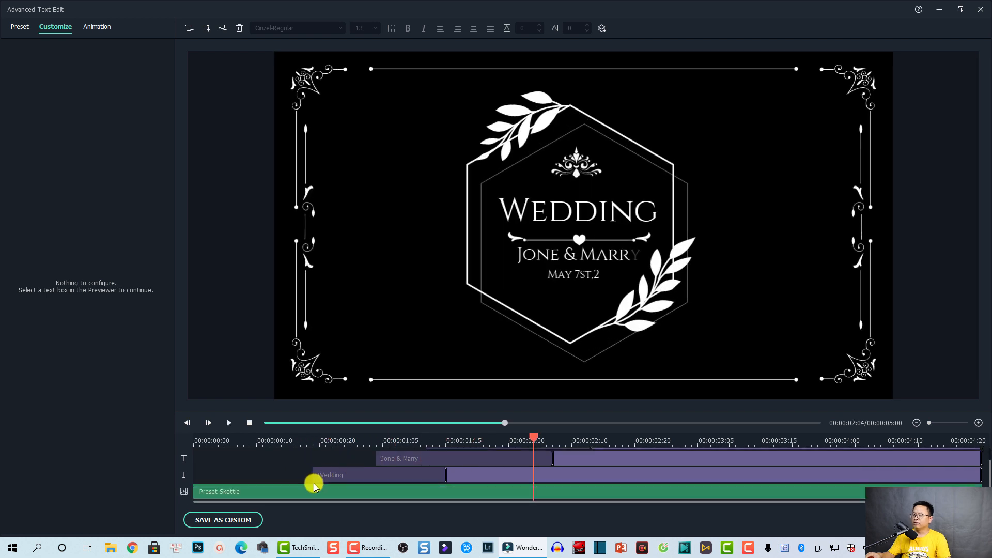
pyautogui.click(371, 491)
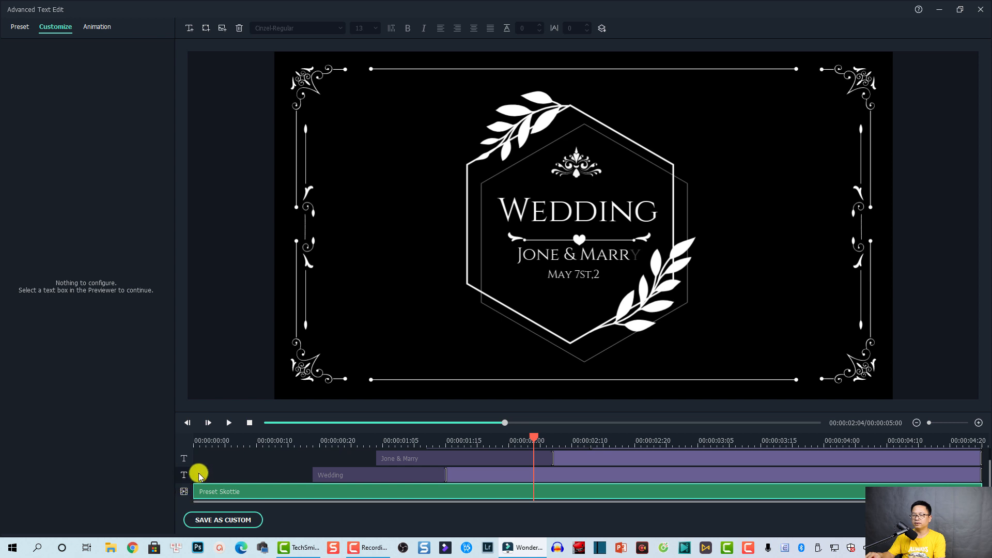
pyautogui.scroll(2, 268, 468)
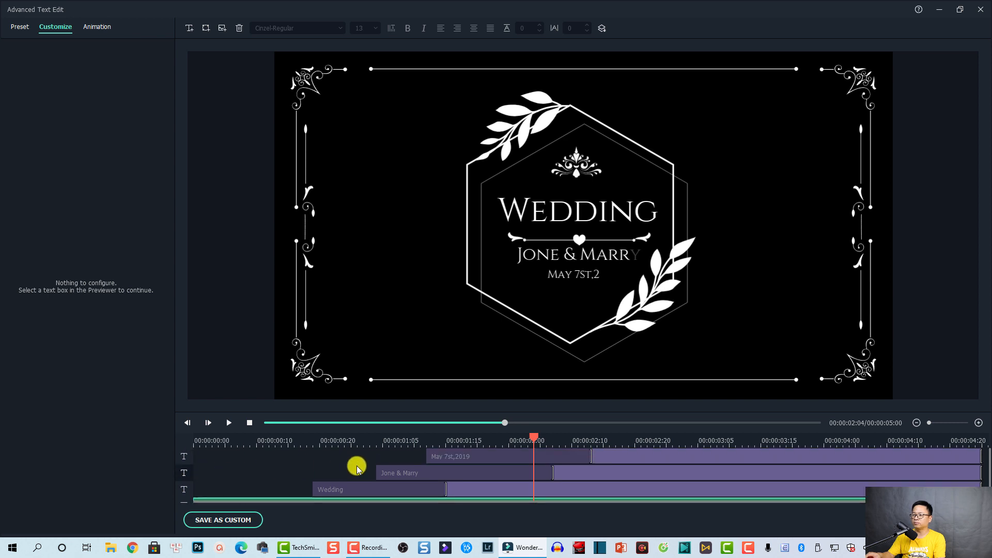
pyautogui.scroll(-1, 416, 471)
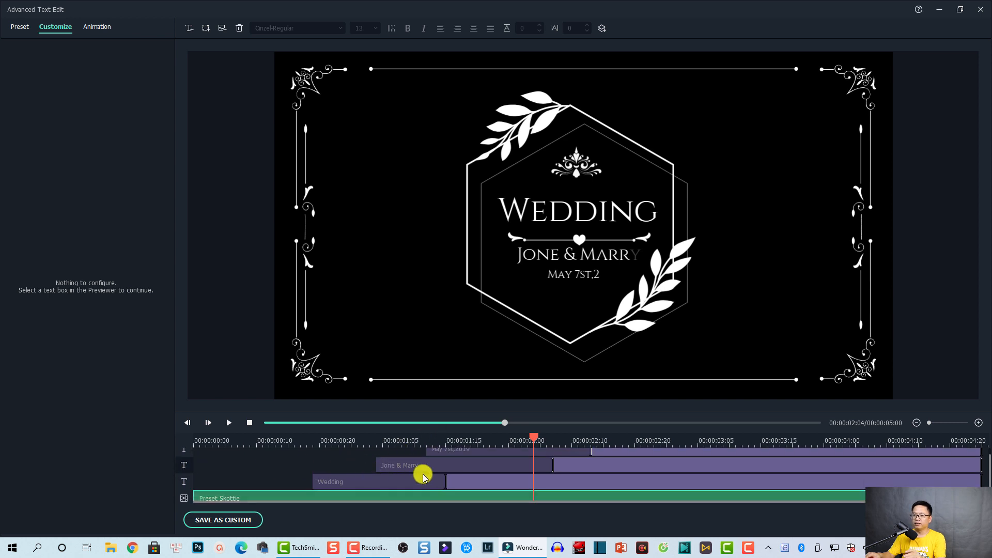
pyautogui.click(483, 479)
pyautogui.click(612, 463)
pyautogui.click(631, 452)
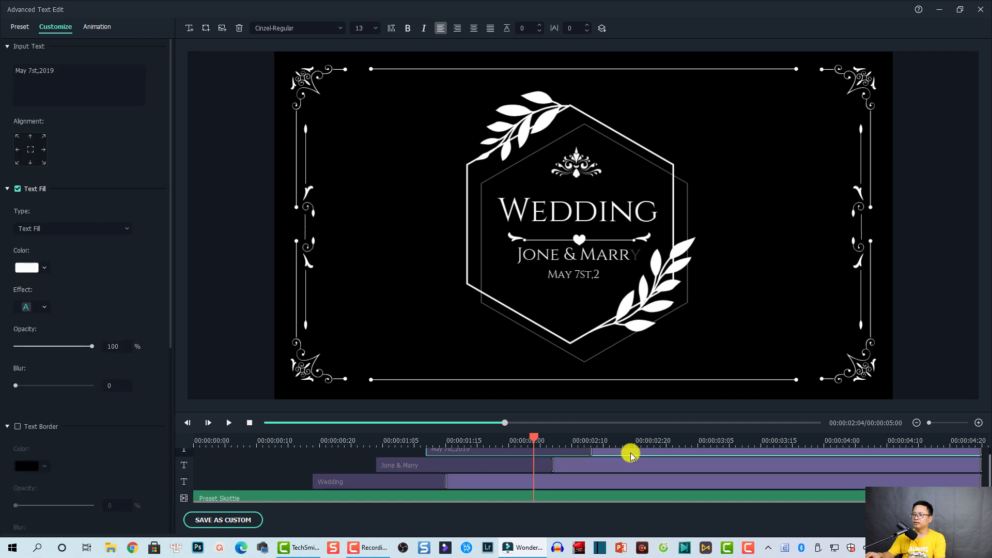
pyautogui.scroll(1, 633, 465)
pyautogui.click(627, 474)
pyautogui.click(606, 489)
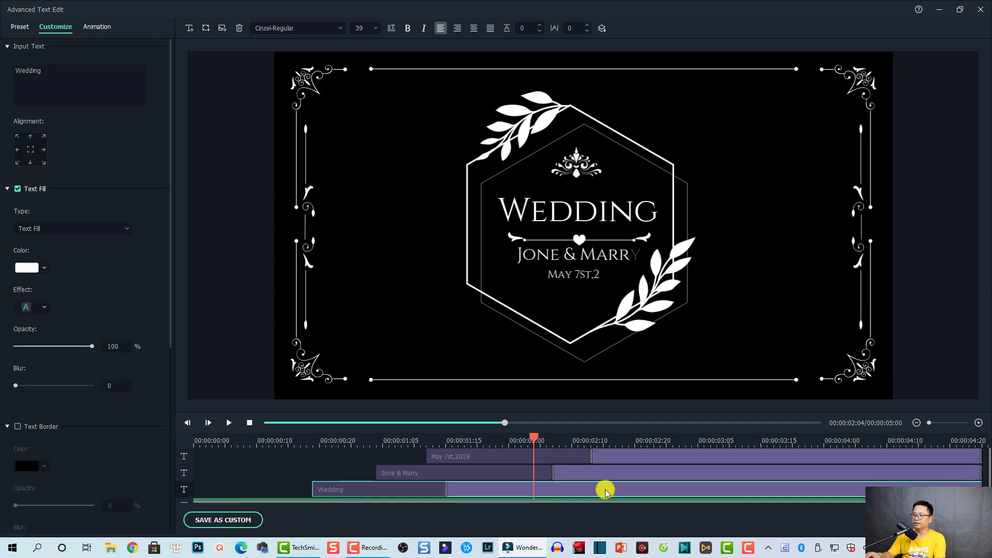
# Step: Examine the names track and the Preset Skottie graphic track, playing the animation from 00:00:00:10 to about 00:00:02:06
pyautogui.click(612, 474)
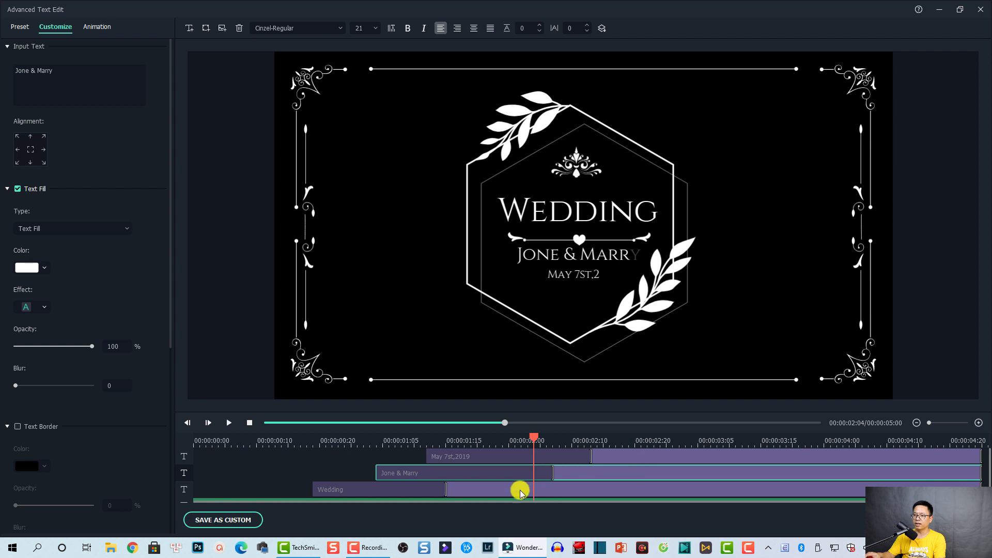
pyautogui.moveTo(606, 472); pyautogui.dragTo(614, 491)
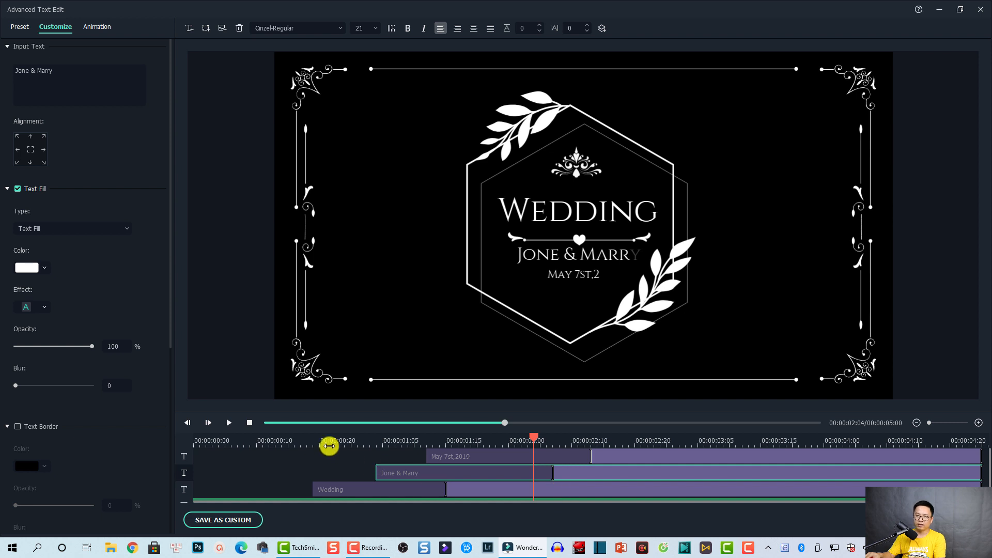
pyautogui.scroll(-1, 439, 480)
pyautogui.click(414, 492)
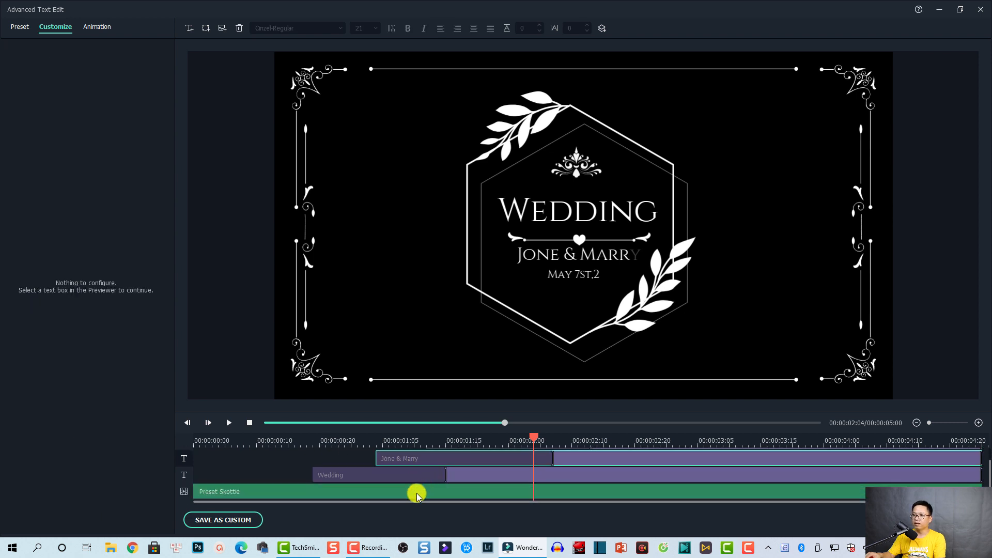
pyautogui.click(256, 440)
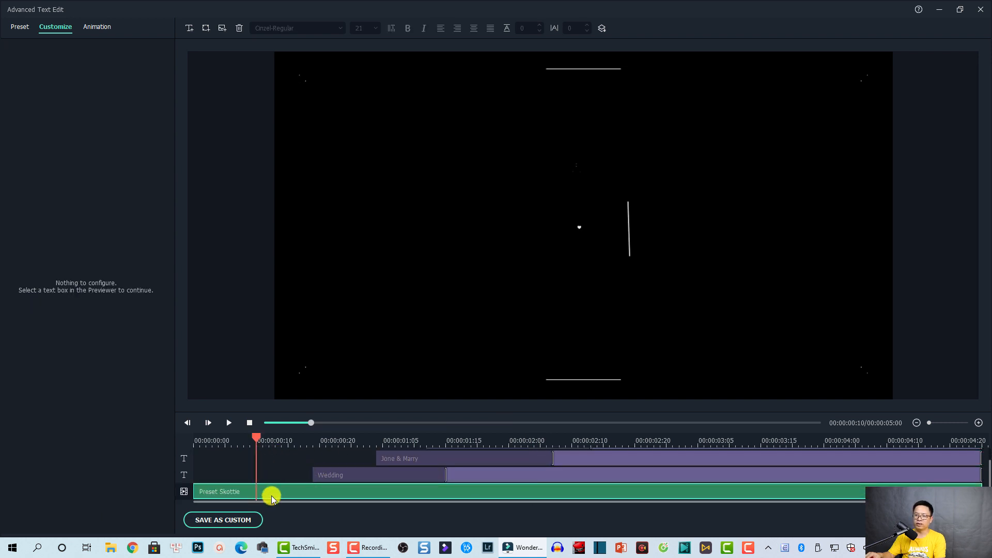
pyautogui.press('space')
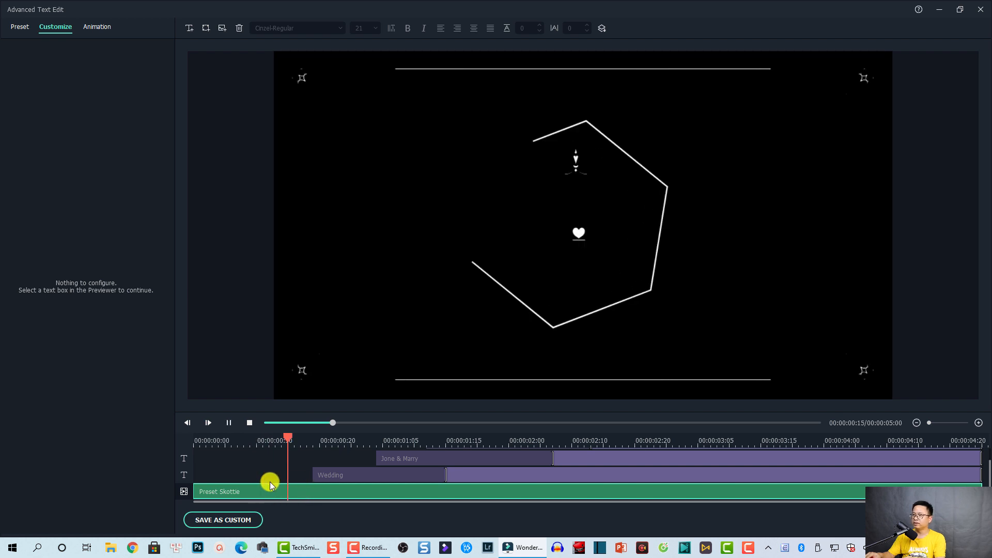
pyautogui.press('space')
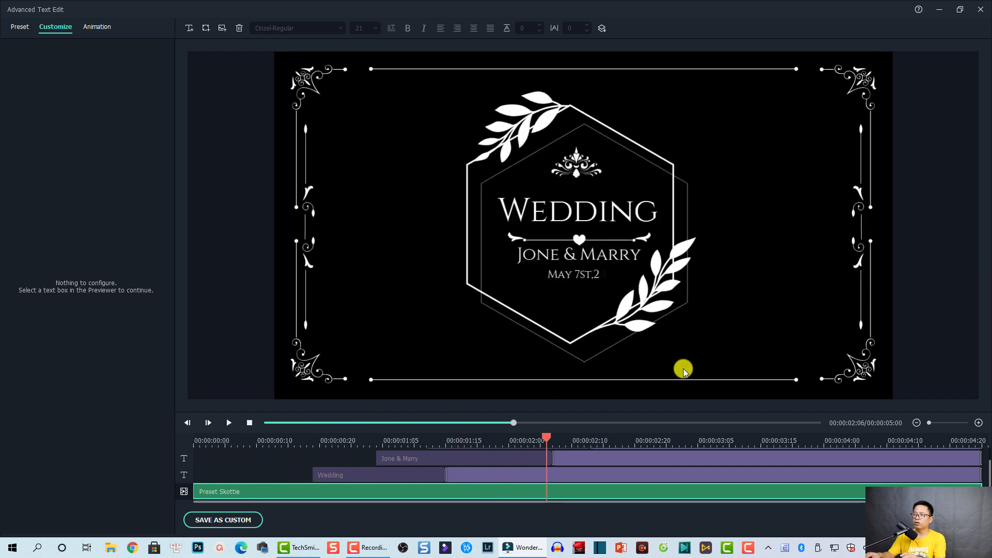
# Step: Examine the Wedding, names and date text boxes in the preview, with the playhead at 00:00:02:18
pyautogui.click(558, 212)
pyautogui.click(560, 256)
pyautogui.click(561, 274)
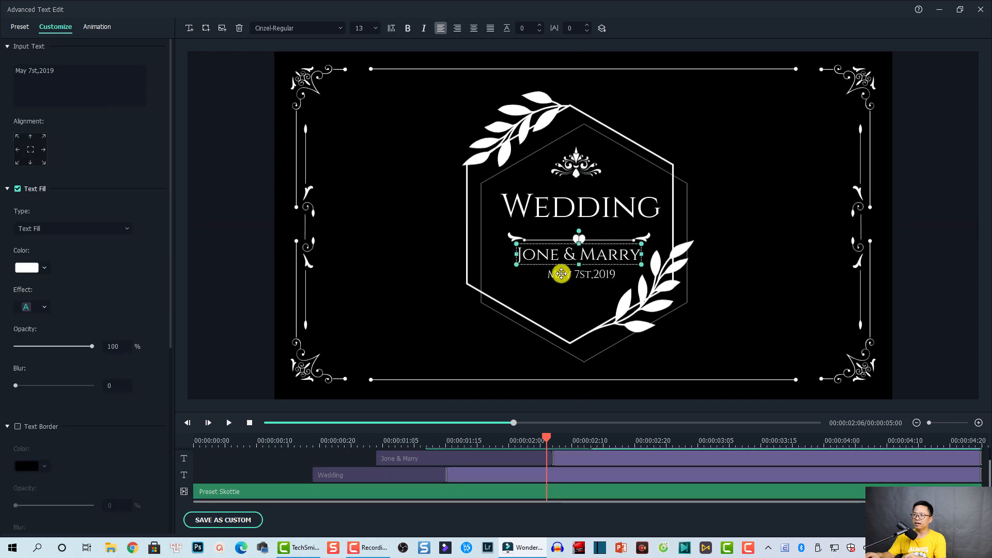
pyautogui.scroll(1, 614, 457)
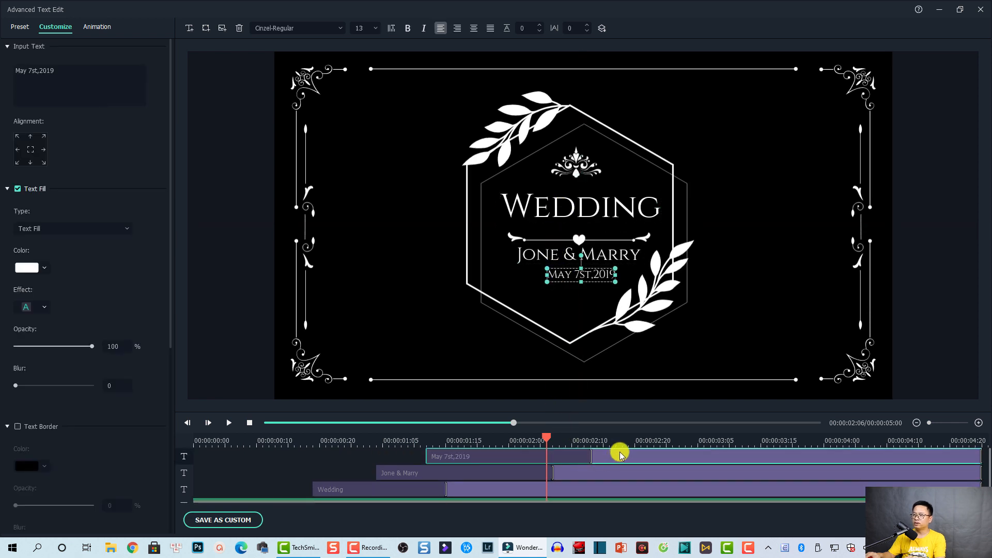
pyautogui.click(623, 443)
pyautogui.click(603, 220)
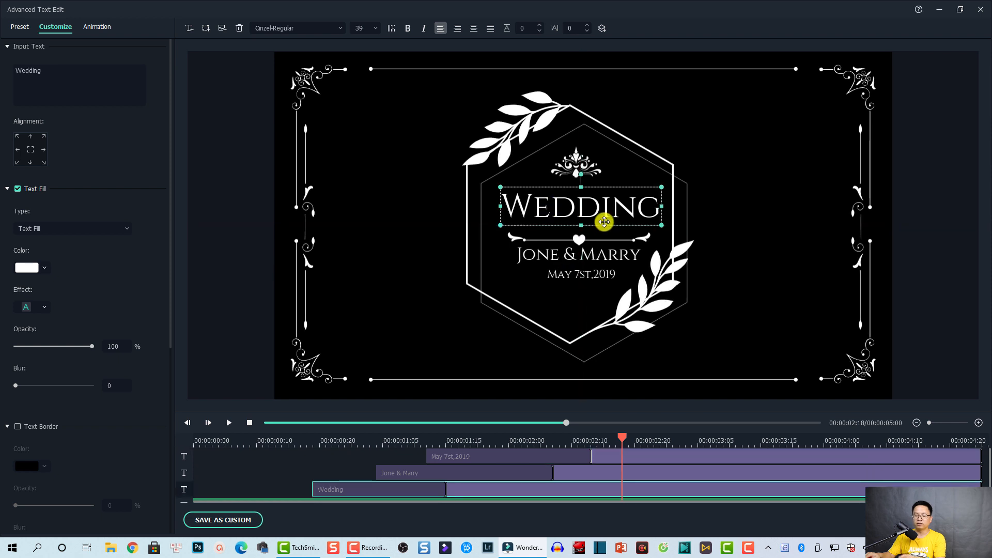
# Step: Replace the title's date text with "November 10th 2021"
pyautogui.click(620, 459)
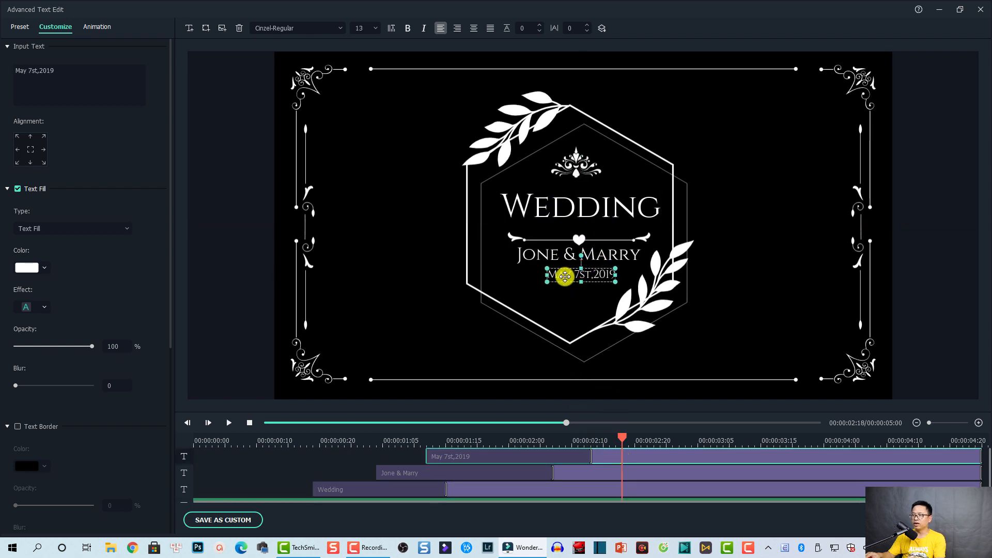
pyautogui.click(103, 85)
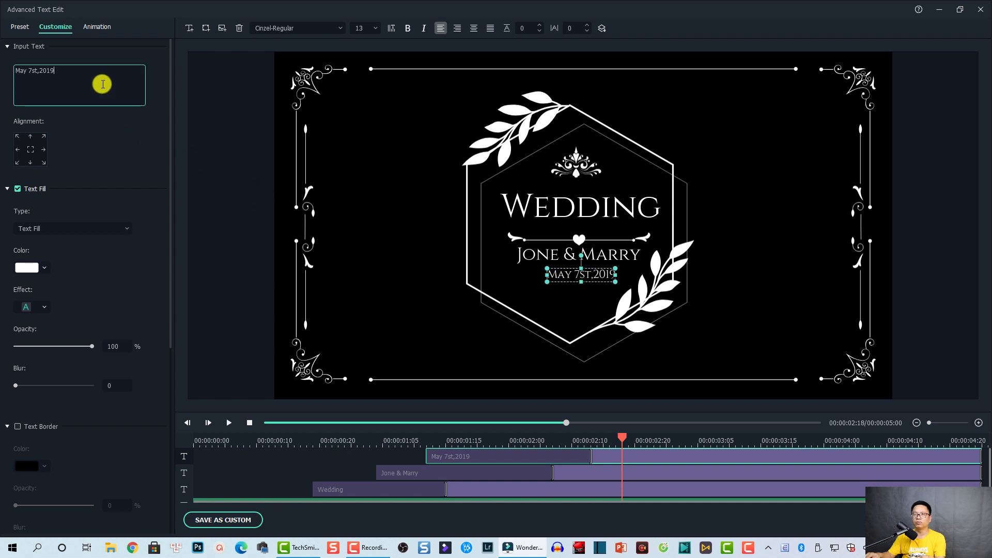
pyautogui.hotkey('ctrl', 'a')
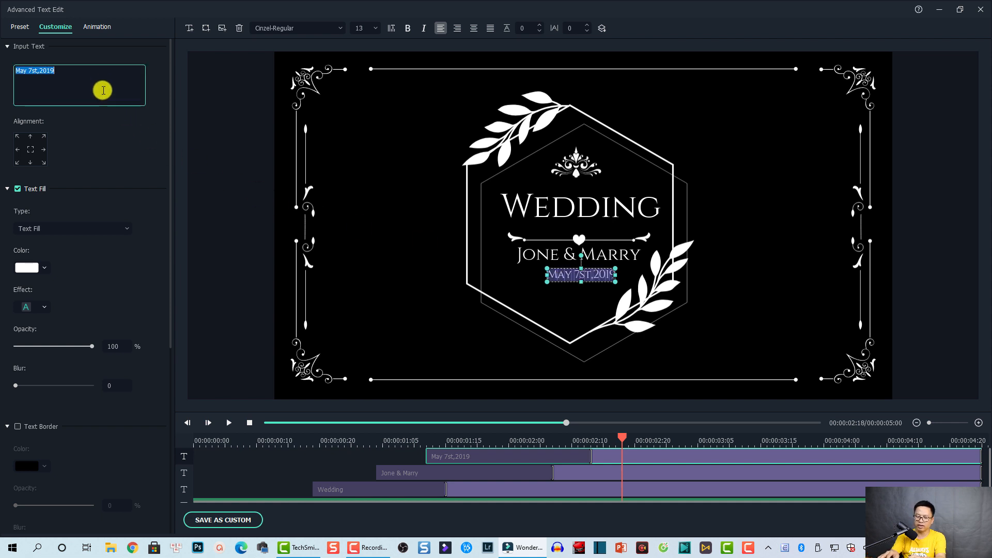
pyautogui.write('May')
pyautogui.press('BackSpace')
pyautogui.press('BackSpace')
pyautogui.write('Novemb')
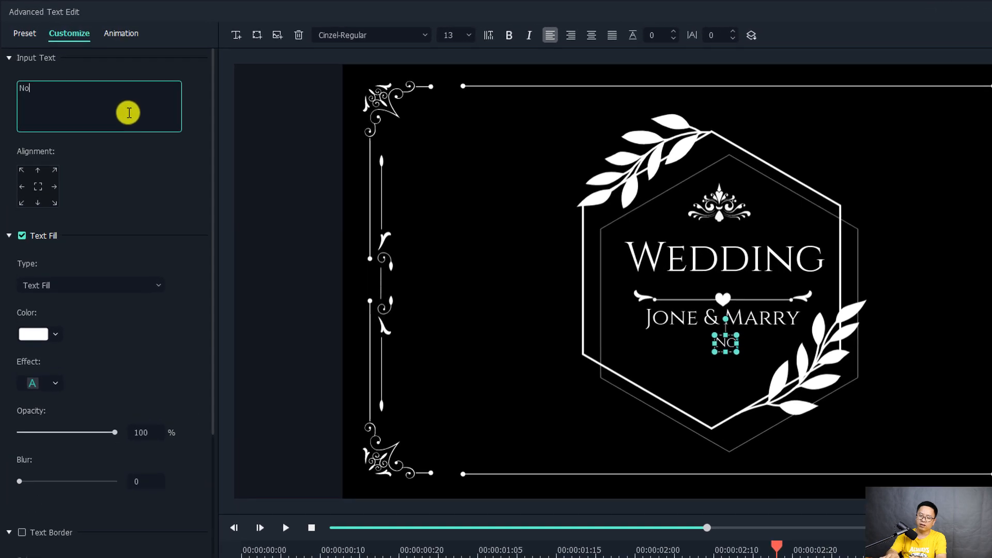
pyautogui.write('er 1')
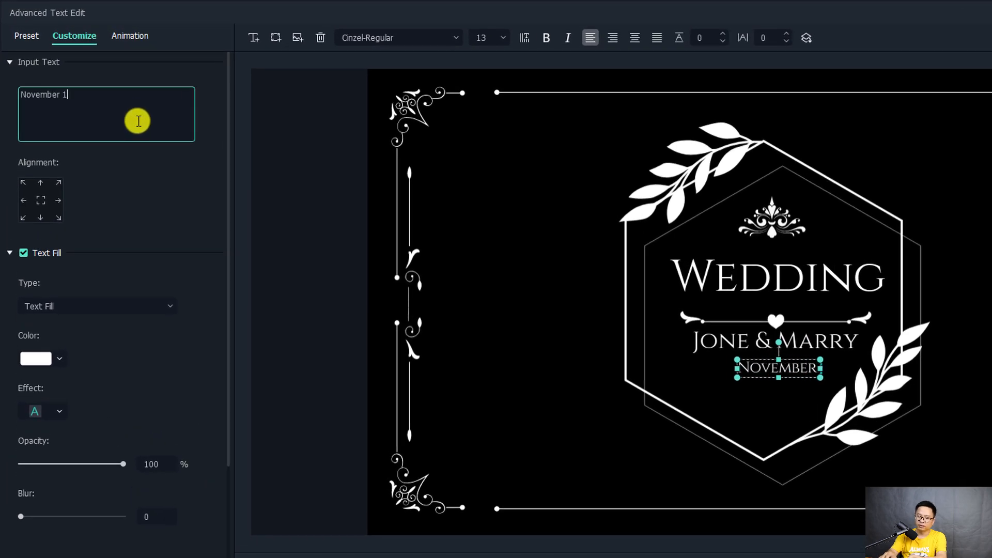
pyautogui.write('0th 2021')
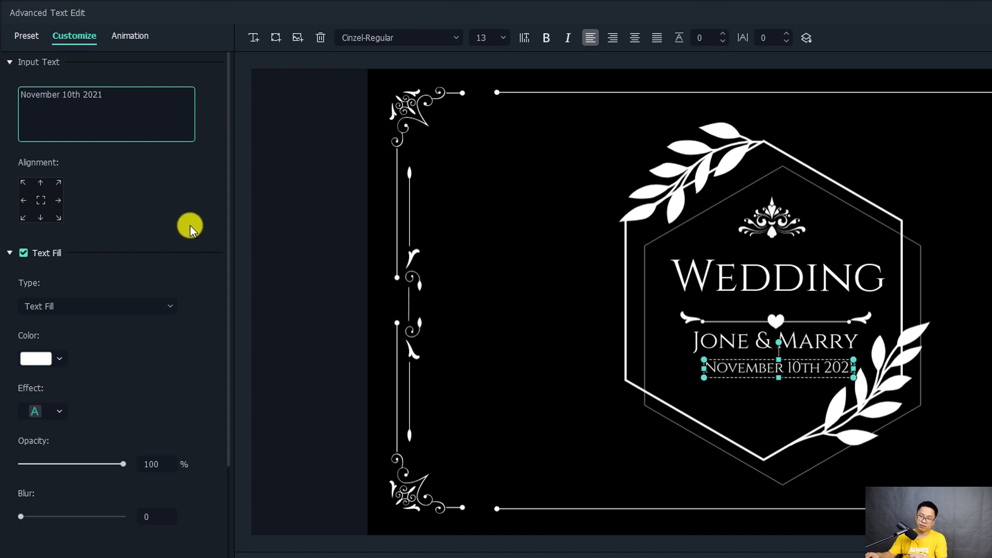
# Step: Examine the date text's font, size and bold options and its fill, border and shadow settings
pyautogui.click(416, 34)
pyautogui.click(501, 40)
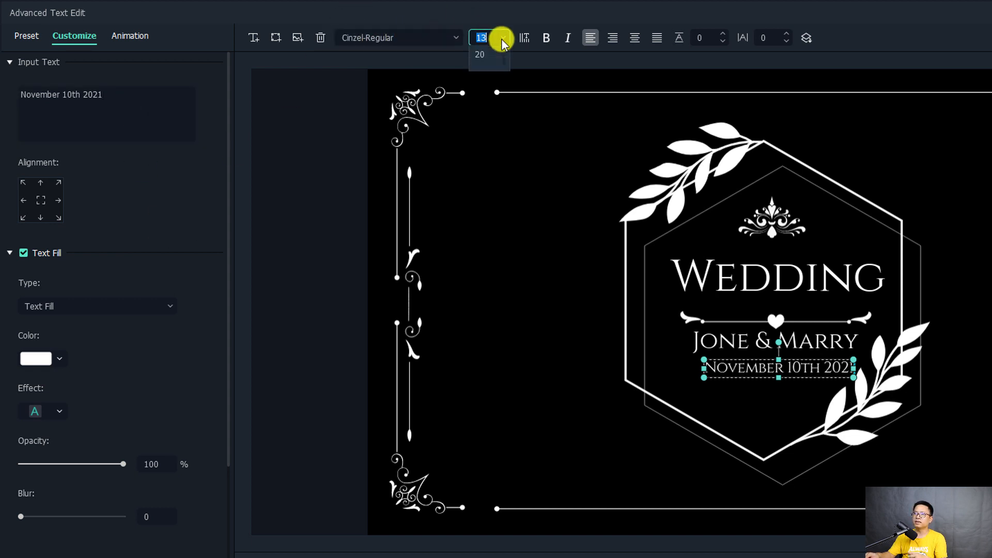
pyautogui.click(547, 42)
pyautogui.click(545, 40)
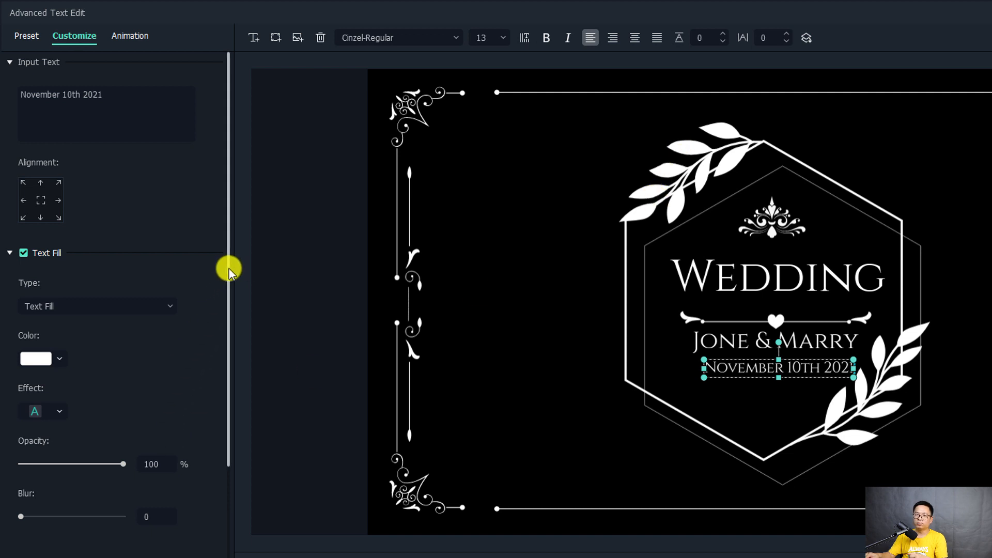
pyautogui.moveTo(228, 269); pyautogui.dragTo(223, 502)
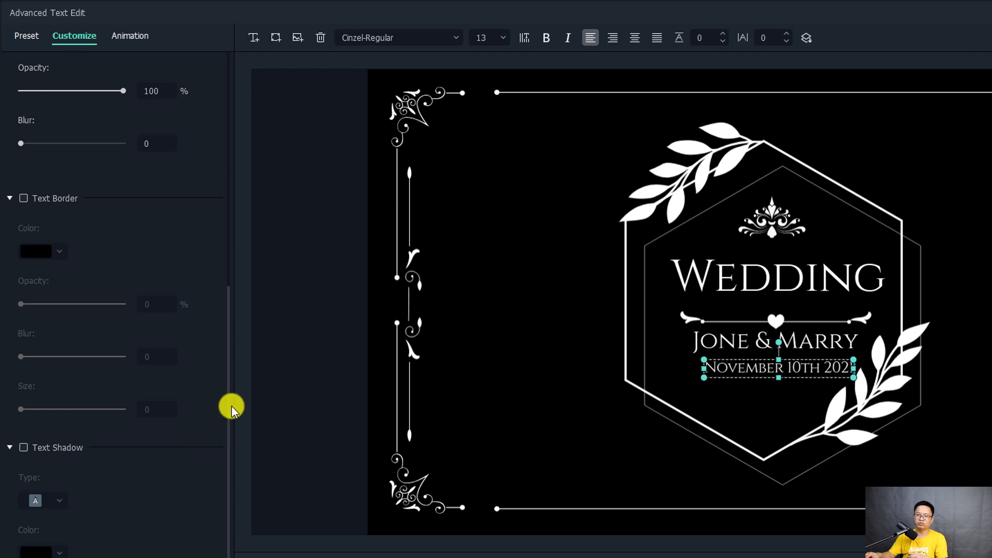
pyautogui.moveTo(227, 345); pyautogui.dragTo(226, 237)
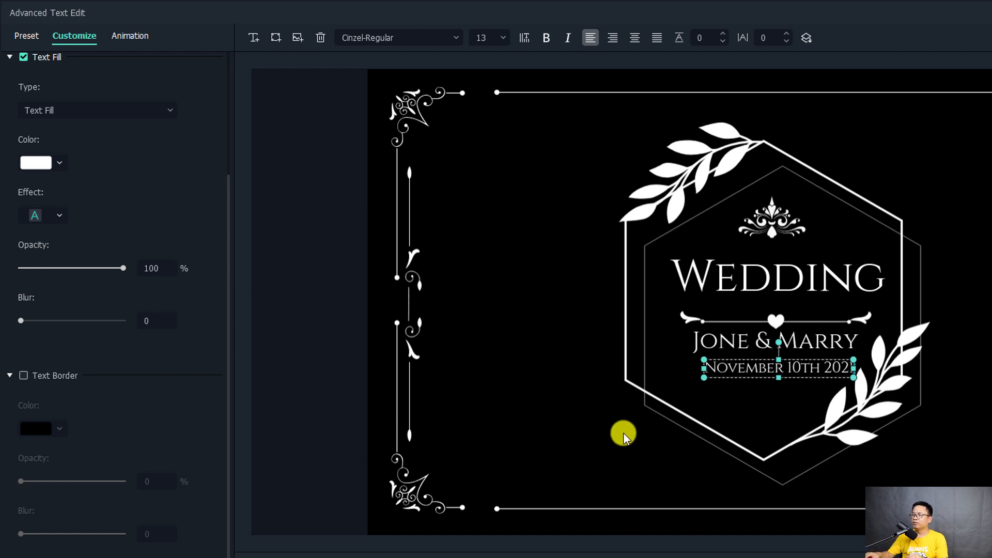
# Step: Replace the names text below the Wedding heading with the couple's own first names joined by an ampersand
pyautogui.click(732, 340)
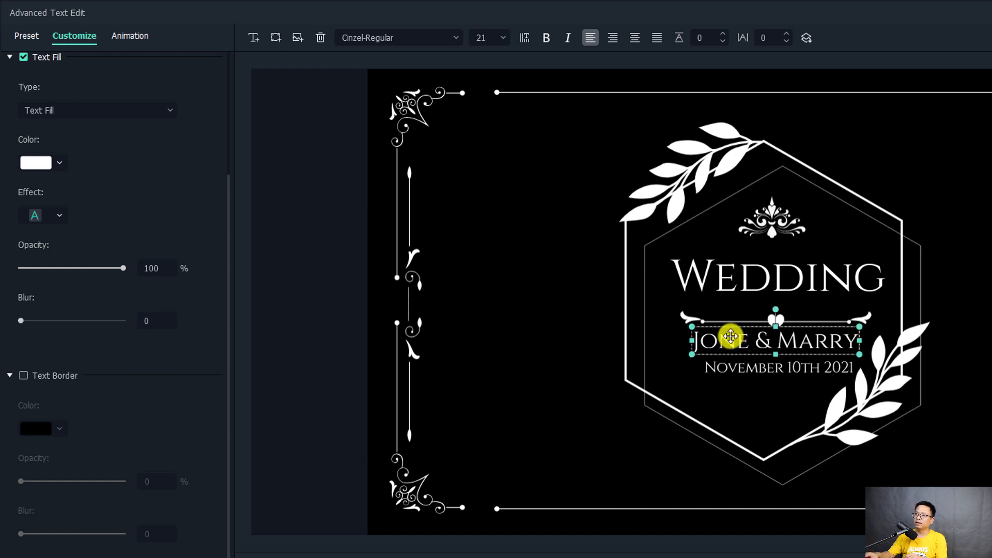
pyautogui.doubleClick(731, 339)
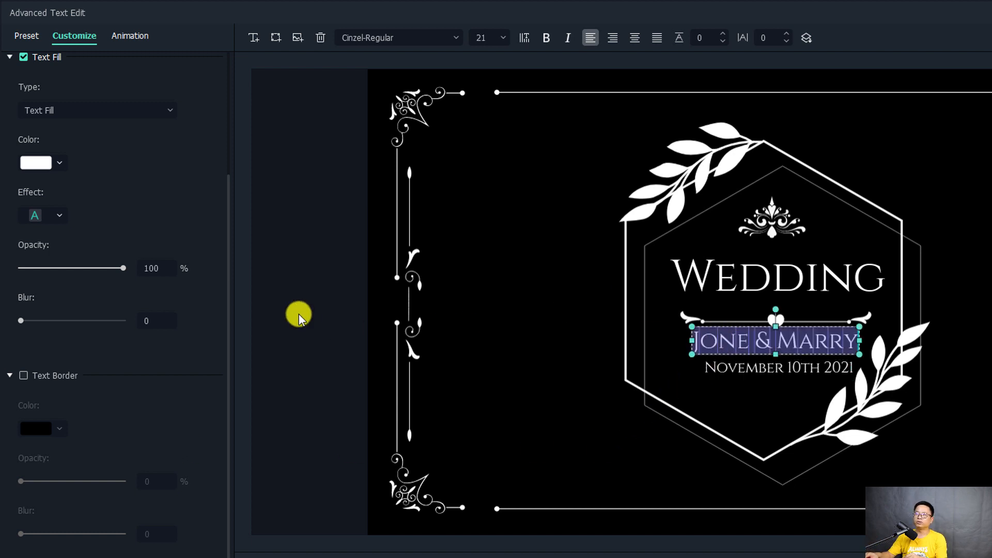
pyautogui.scroll(5, 155, 248)
pyautogui.click(86, 95)
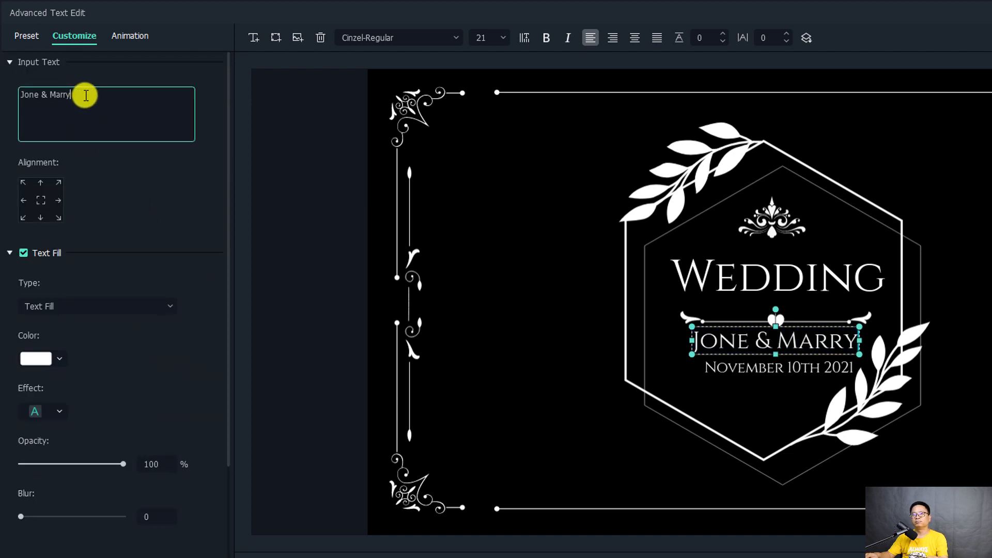
pyautogui.hotkey('ctrl', 'a')
pyautogui.write('Annie')
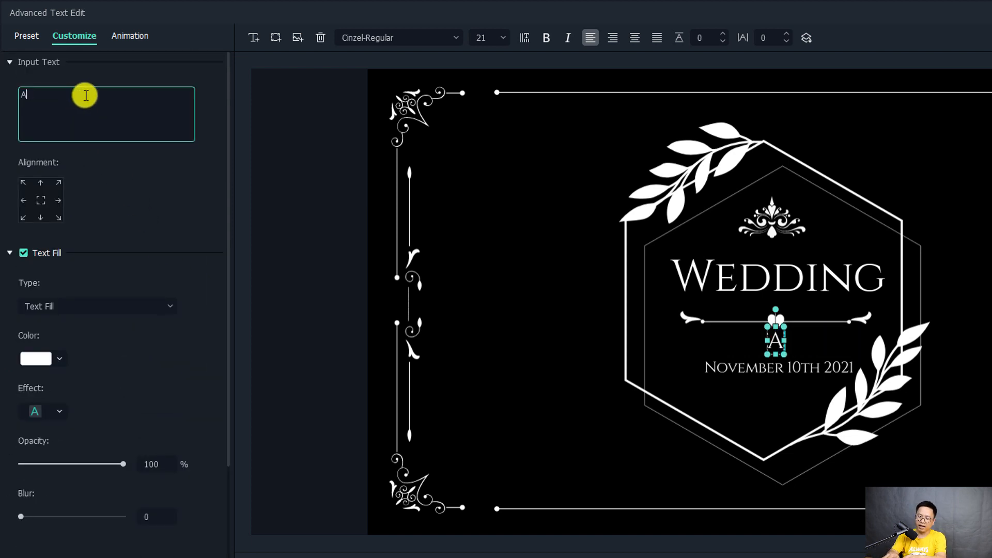
pyautogui.write(' & Time')
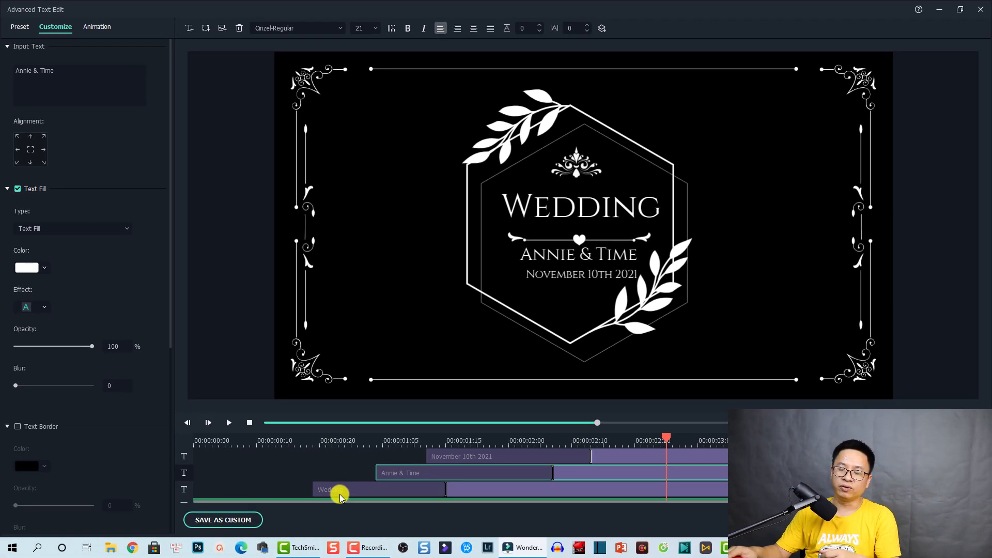
# Step: Select the date text track and examine the available text animation presets
pyautogui.click(470, 438)
pyautogui.click(628, 440)
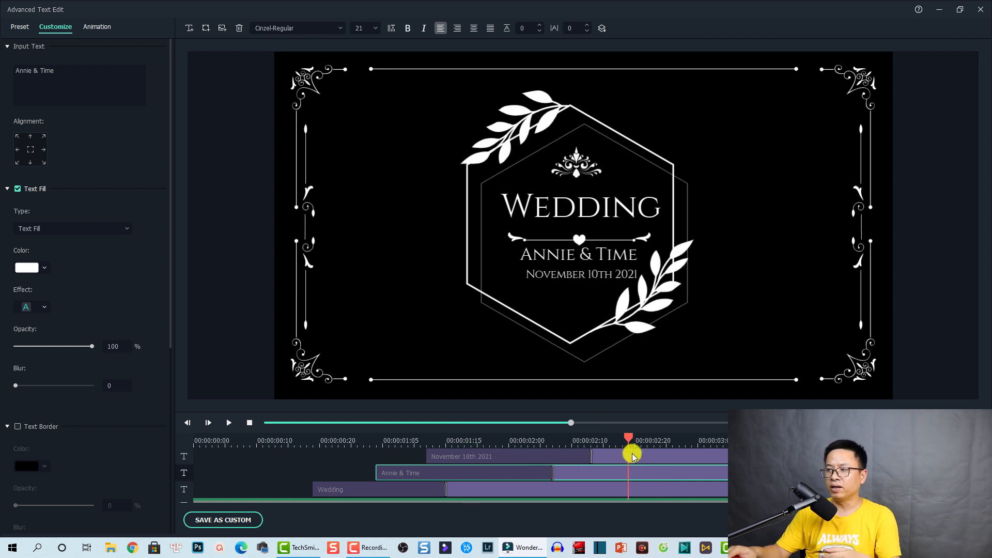
pyautogui.click(605, 457)
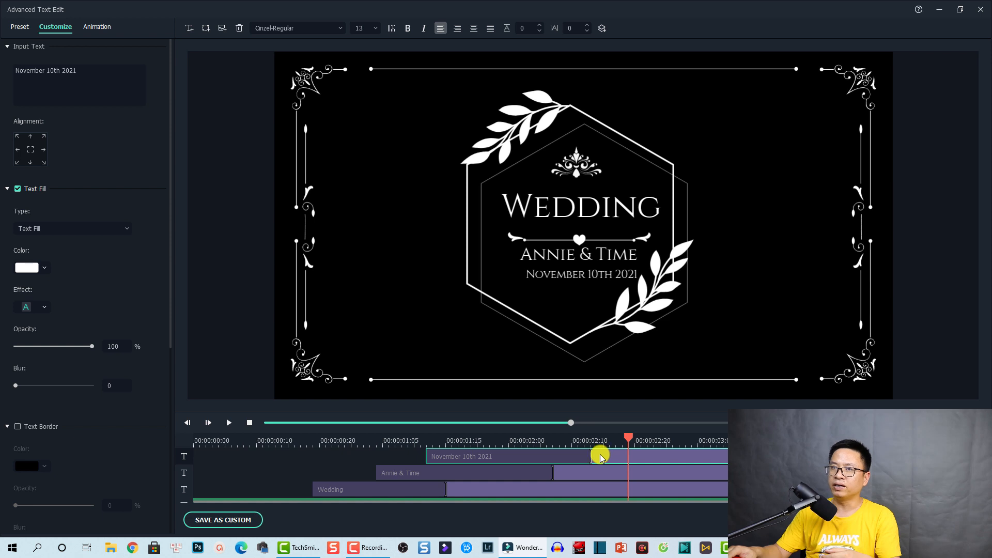
pyautogui.click(98, 28)
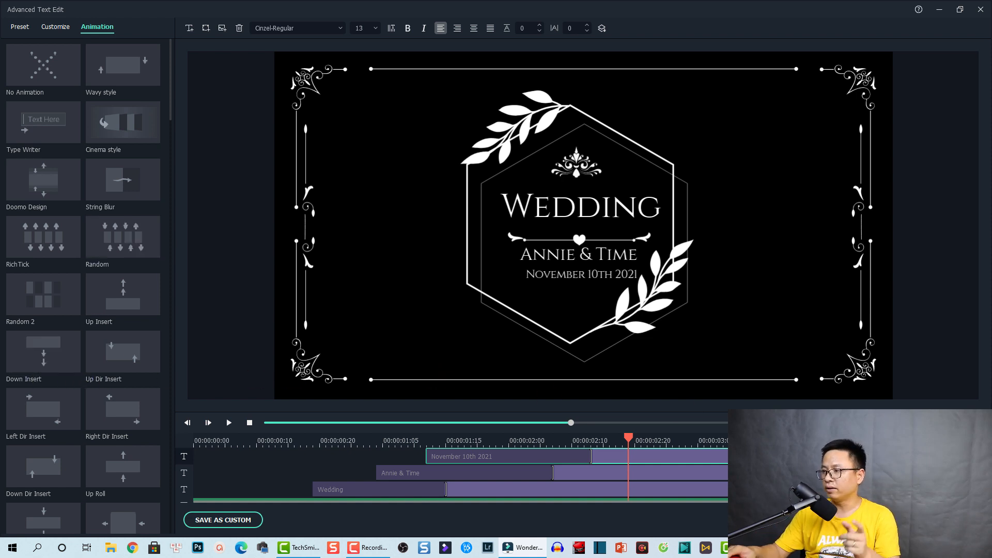
# Step: Confirm the title edits, return to the main timeline and play the opener from the start to about 00:00:02:23
pyautogui.click(952, 519)
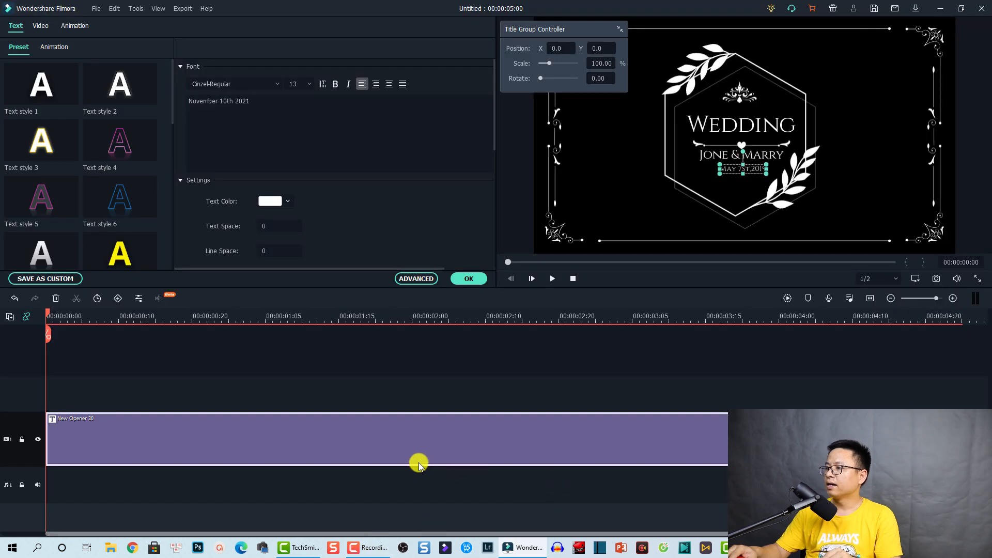
pyautogui.click(469, 279)
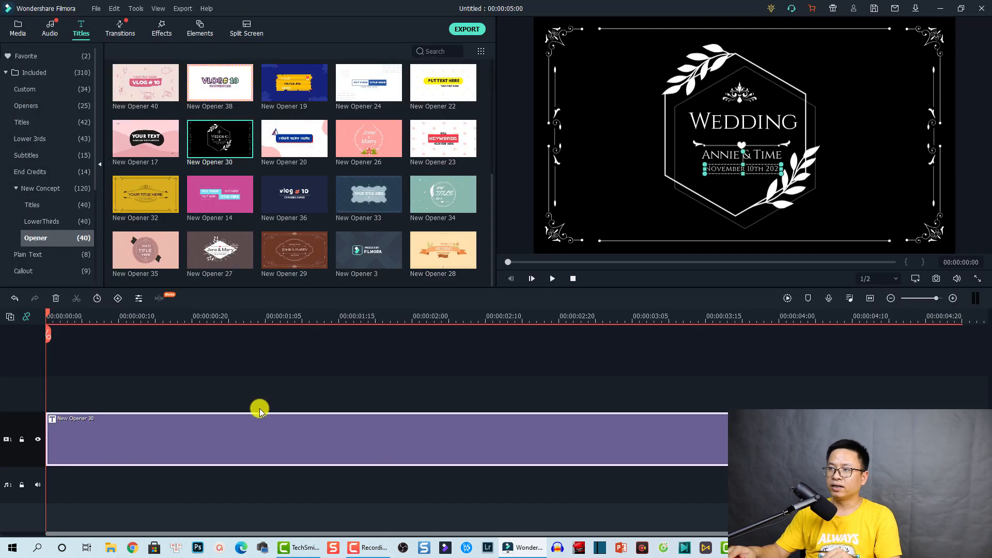
pyautogui.click(174, 391)
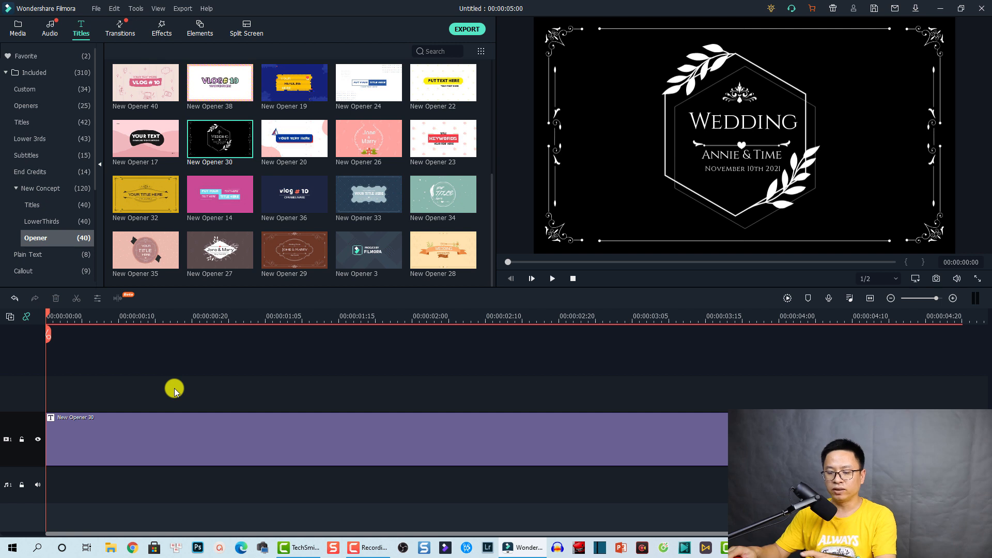
pyautogui.press('space')
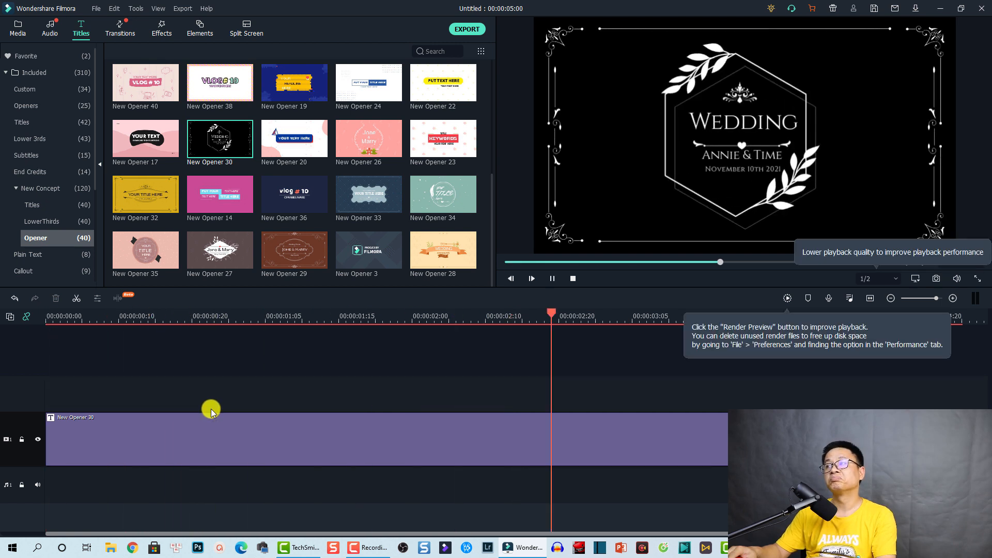
pyautogui.press('space')
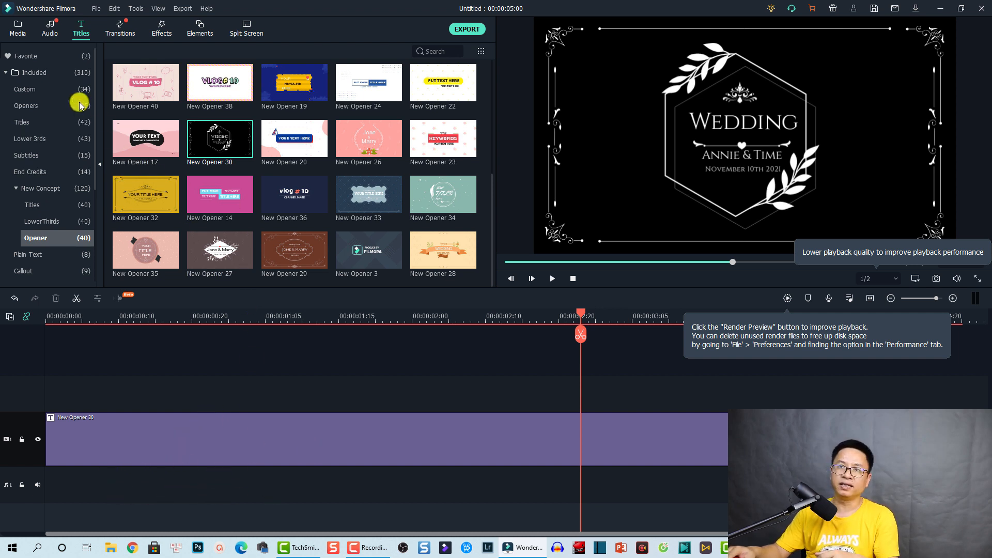
# Step: Place the Adventure Theme song from My Music on the audio track under the New Opener 30 title, starting at the beginning
pyautogui.click(18, 27)
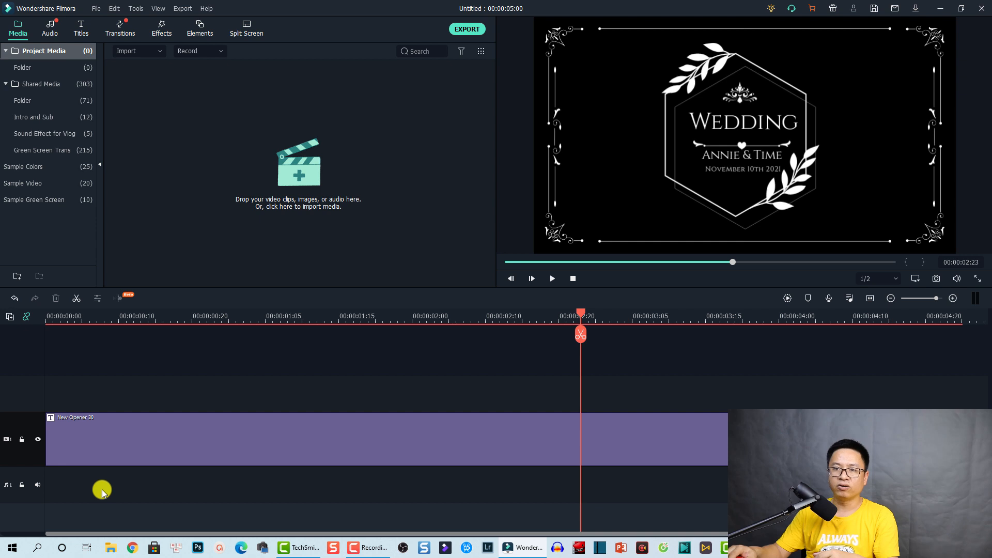
pyautogui.click(54, 41)
pyautogui.click(40, 188)
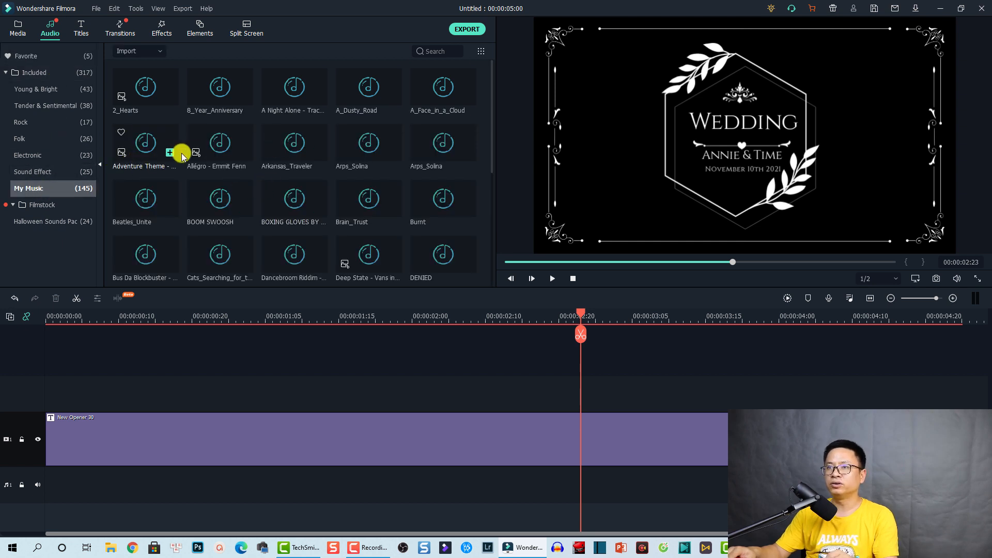
pyautogui.click(158, 151)
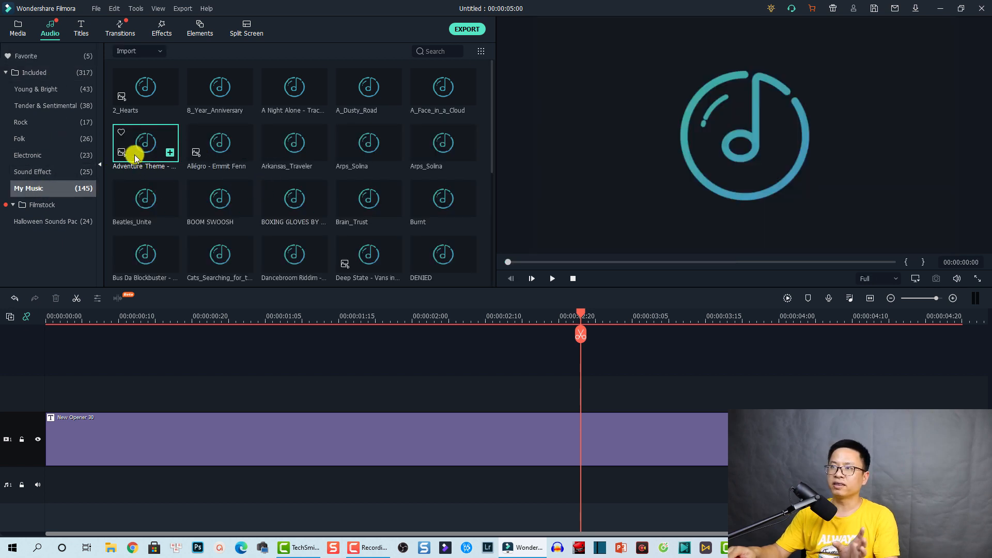
pyautogui.moveTo(134, 154); pyautogui.dragTo(310, 463)
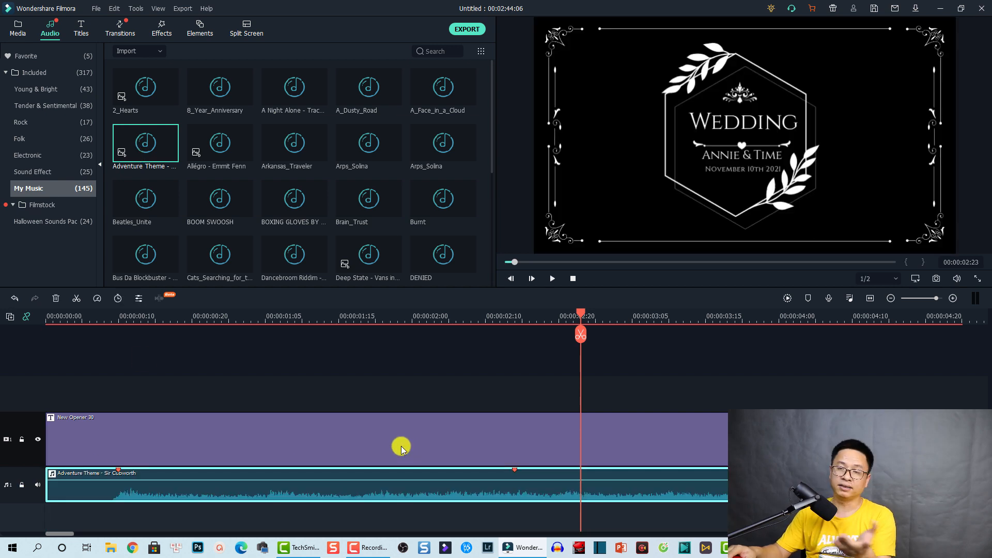
# Step: Play the opener with its music from near the start until just past the end of the title clip
pyautogui.click(69, 319)
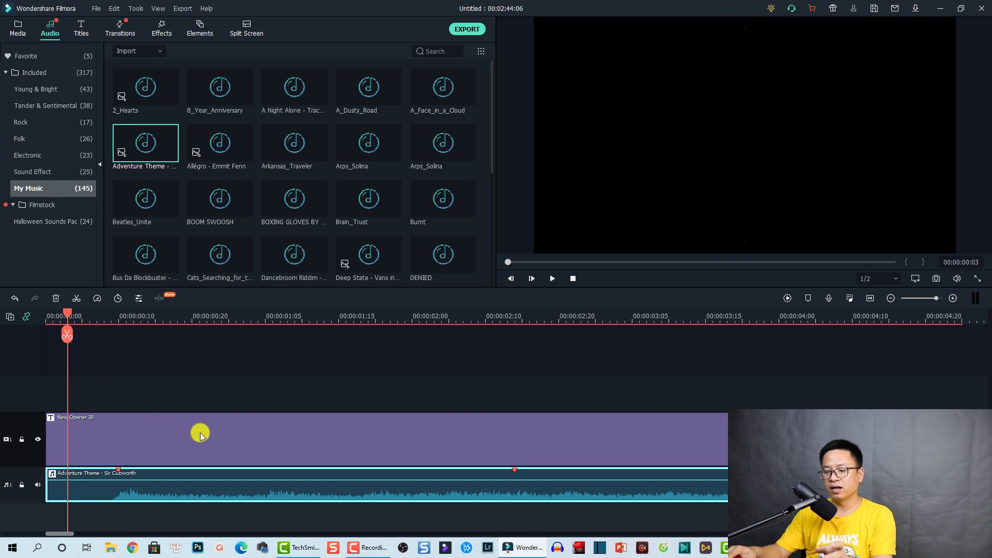
pyautogui.press('space')
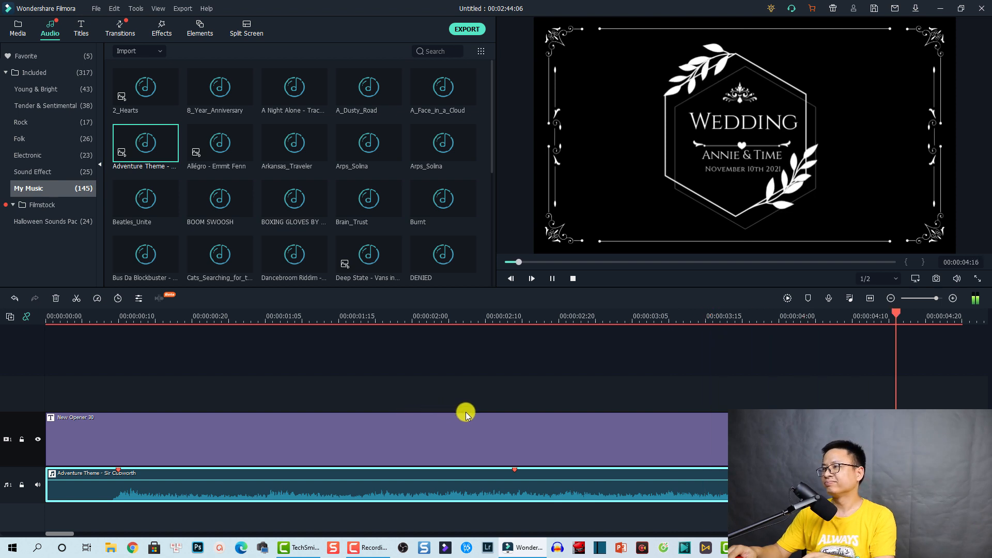
pyautogui.press('space')
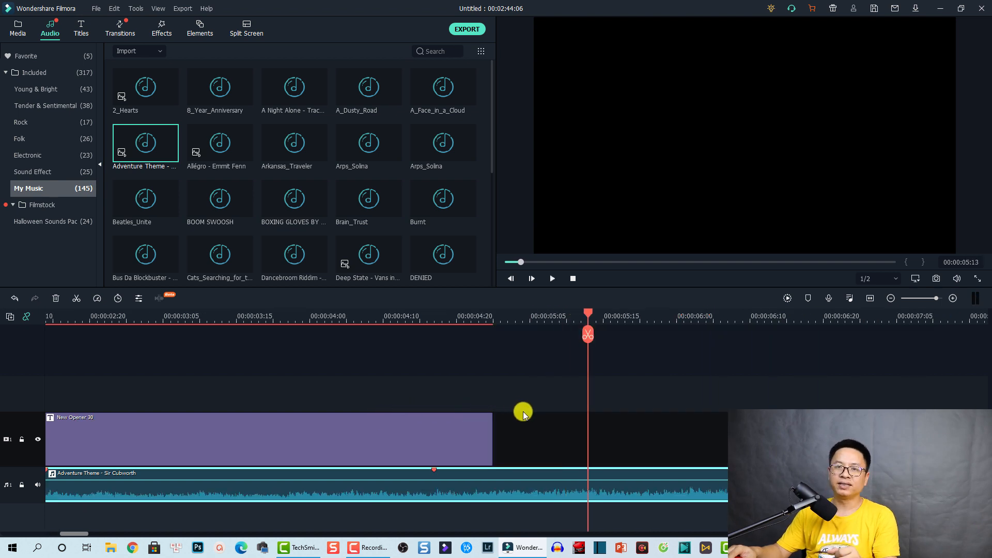
# Step: Cut off the music after the title's end at 00:00:05:00 and give the remaining music clip a short fade-out
pyautogui.moveTo(590, 316); pyautogui.dragTo(494, 323)
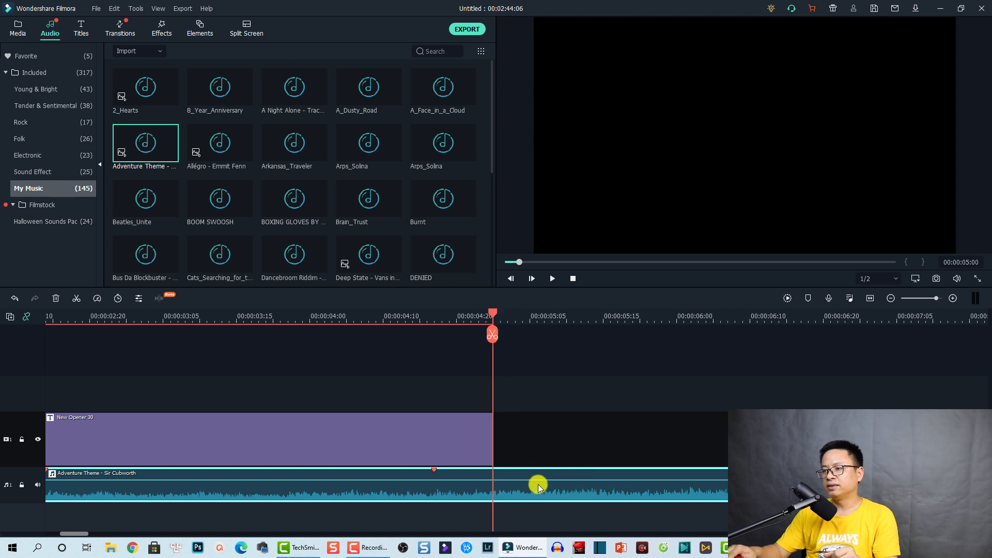
pyautogui.click(496, 335)
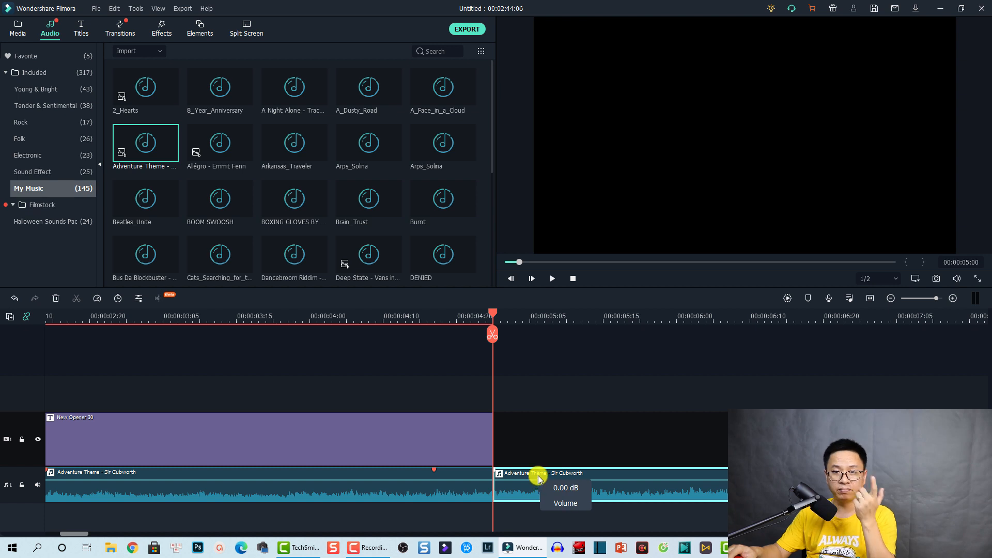
pyautogui.press('Delete')
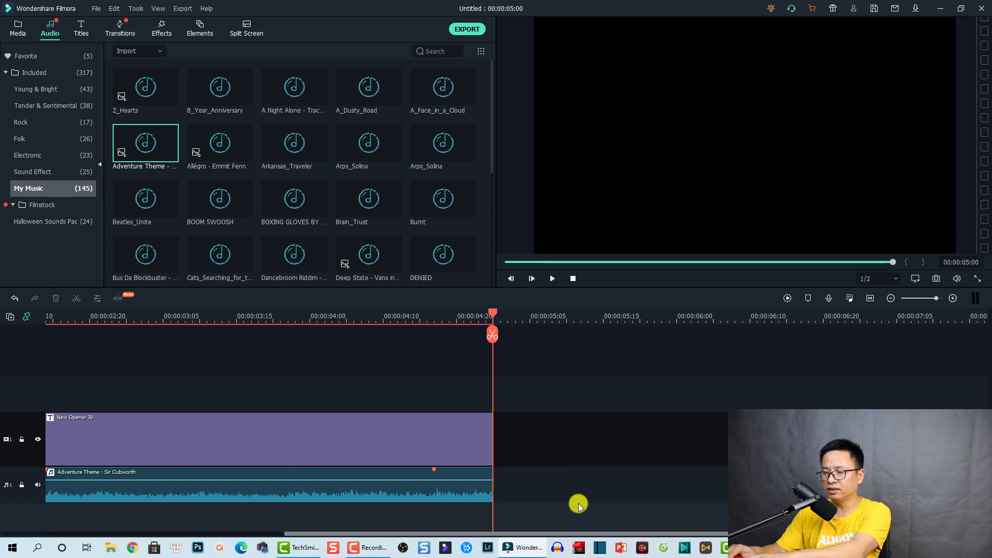
pyautogui.click(475, 490)
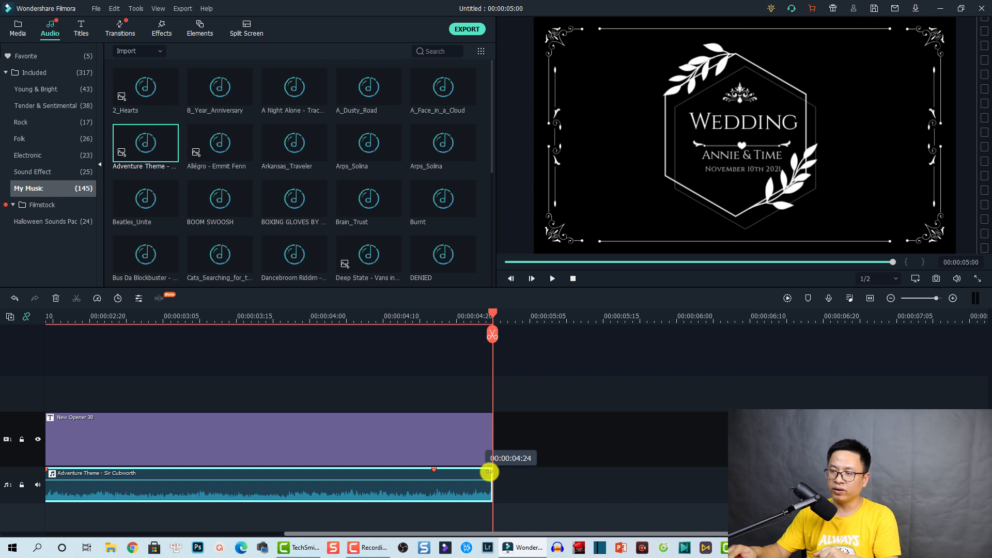
pyautogui.moveTo(488, 472); pyautogui.dragTo(468, 473)
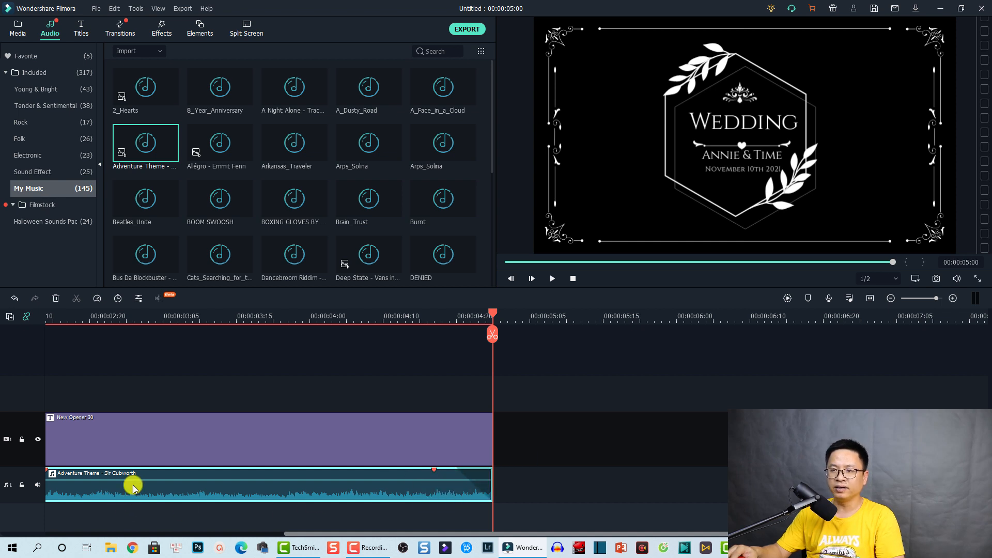
# Step: Delete the Preset Skottie graphics track from the New Opener 30 title in the advanced text editor and confirm the title edit
pyautogui.click(48, 316)
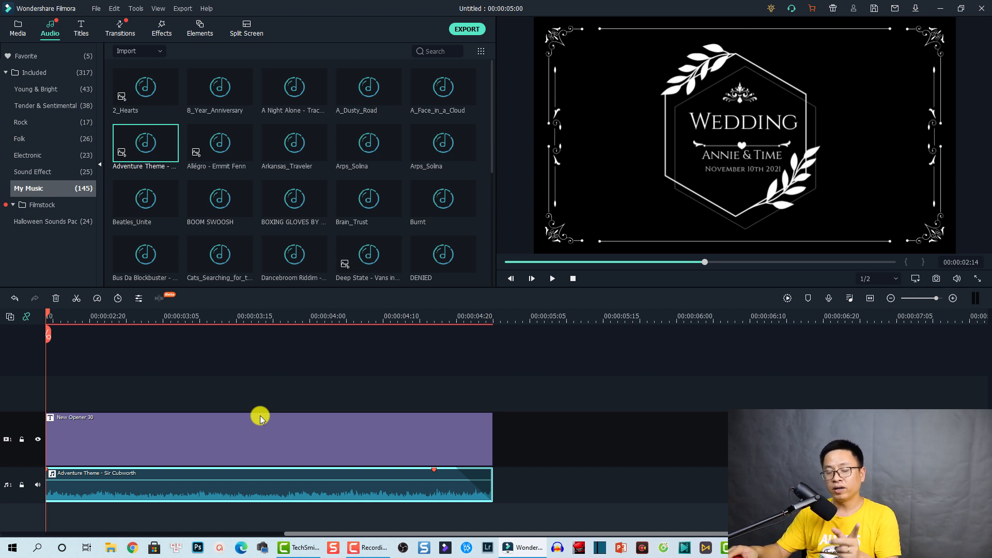
pyautogui.click(141, 340)
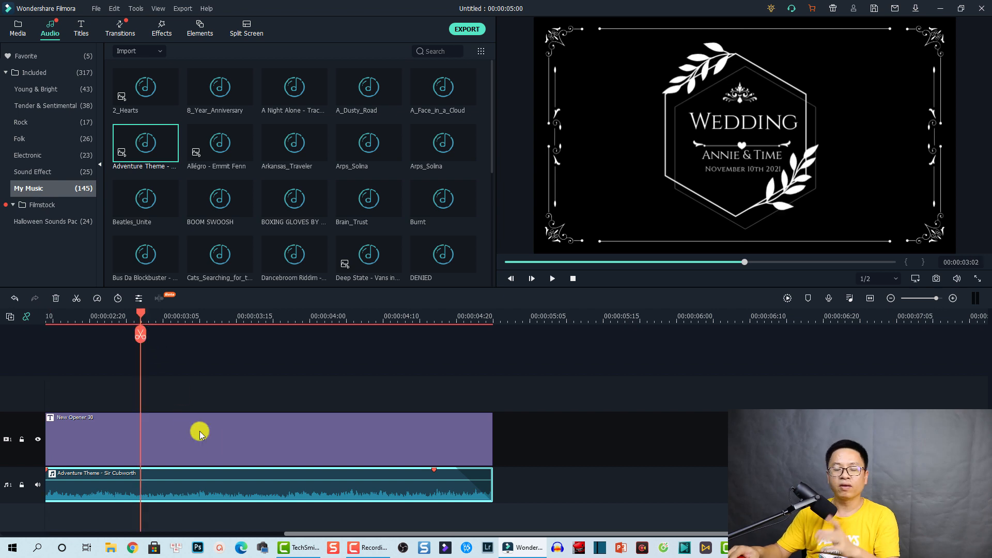
pyautogui.click(199, 432)
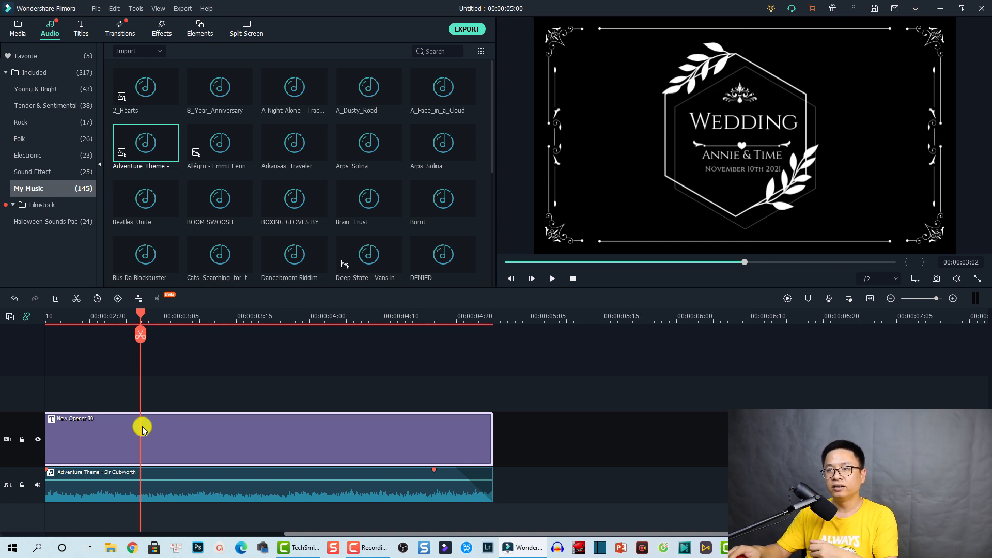
pyautogui.rightClick(176, 435)
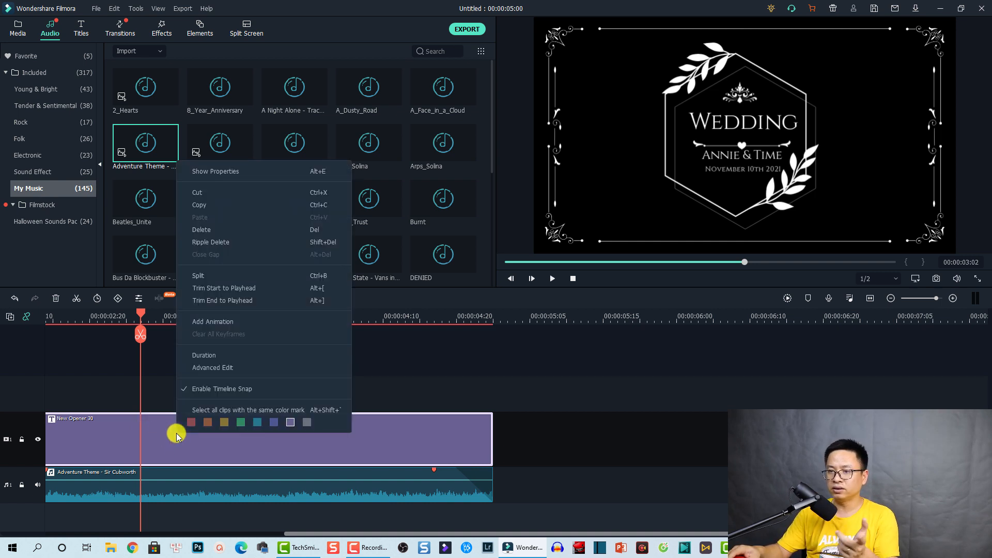
pyautogui.click(199, 367)
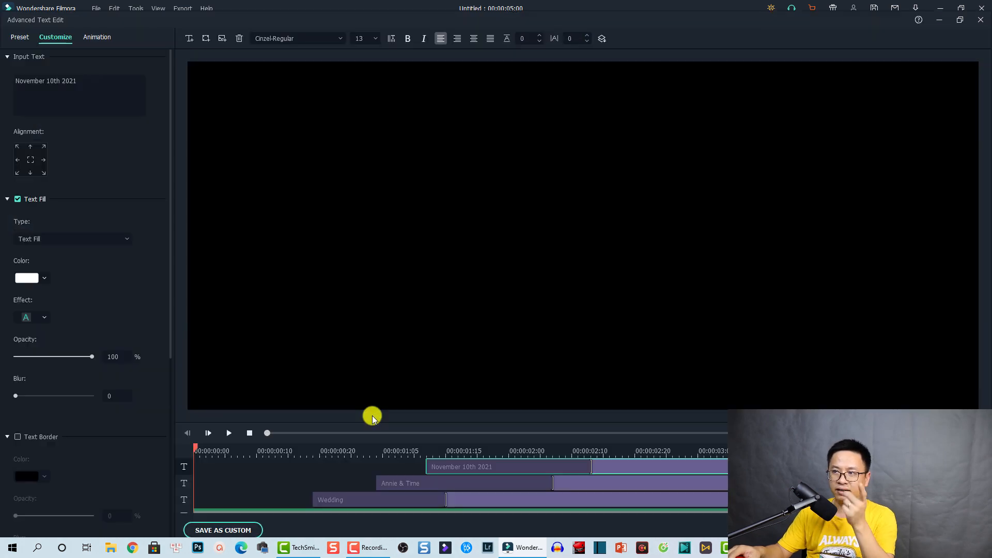
pyautogui.scroll(-1, 513, 458)
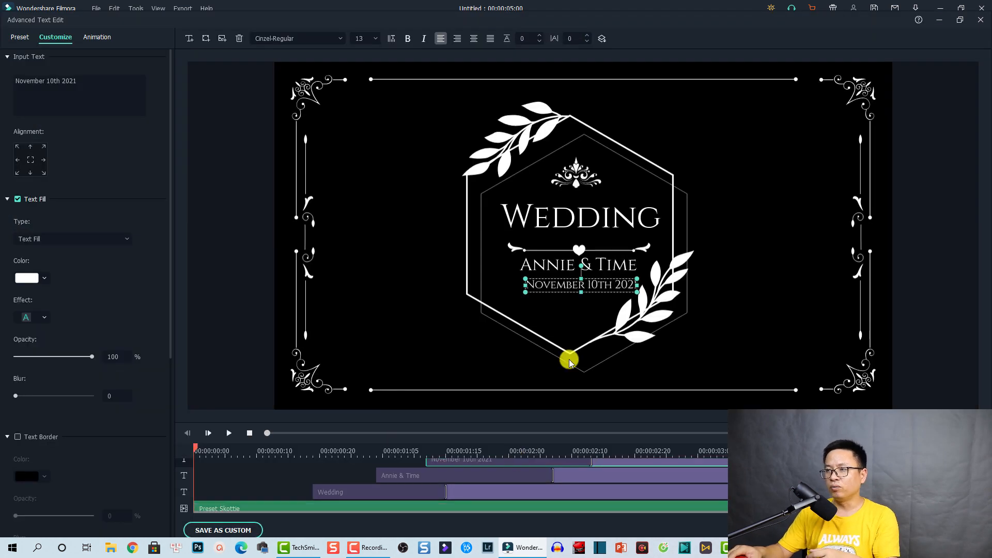
pyautogui.click(450, 502)
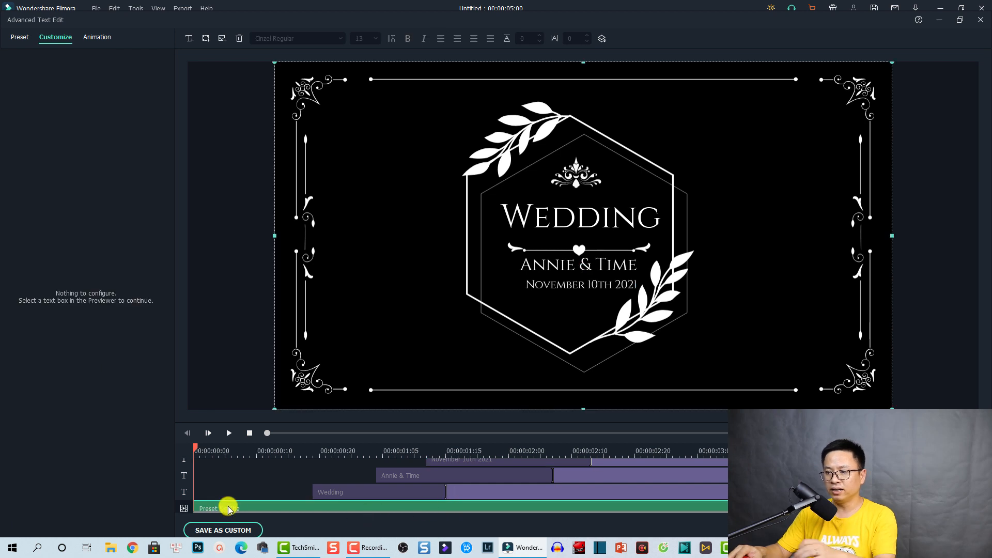
pyautogui.press('Delete')
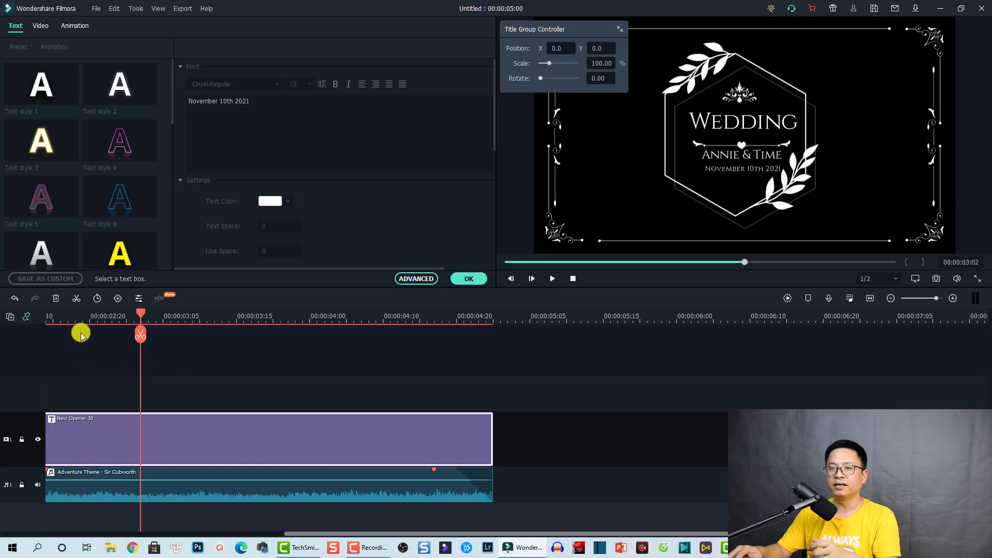
pyautogui.click(48, 320)
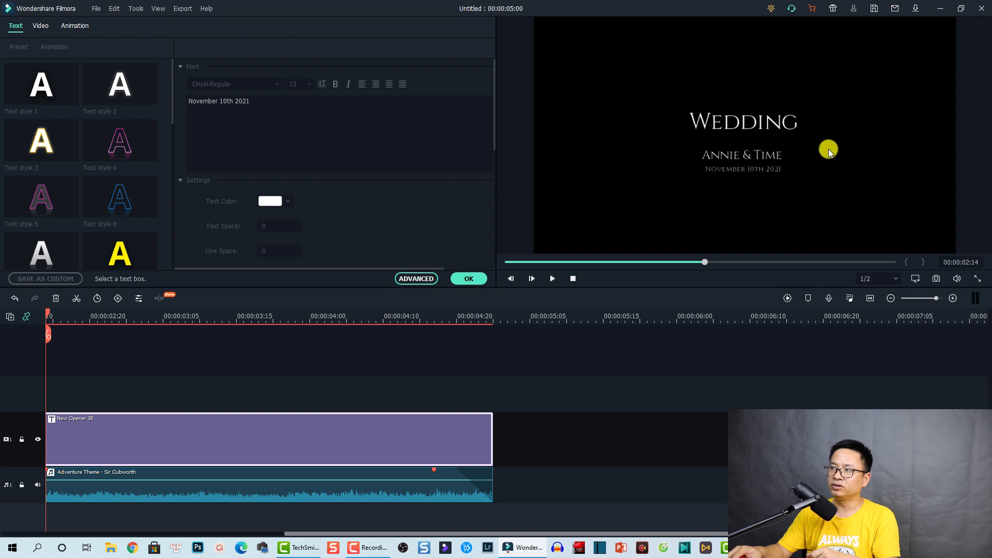
pyautogui.click(469, 279)
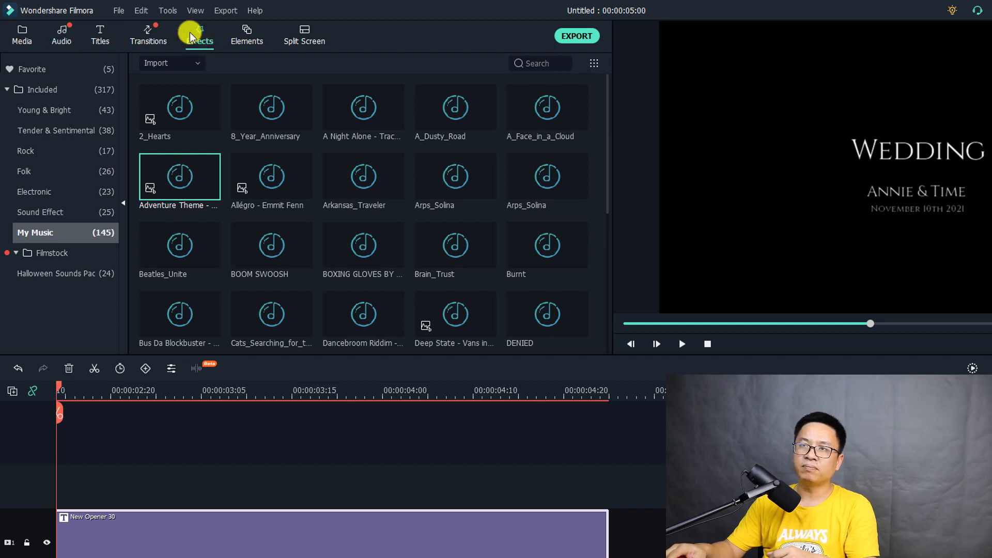
# Step: Examine the included overlay effects, such as the Frame, Bokeh Blurs, Old Film, Lens Flares and Damaged Film categories
pyautogui.click(191, 36)
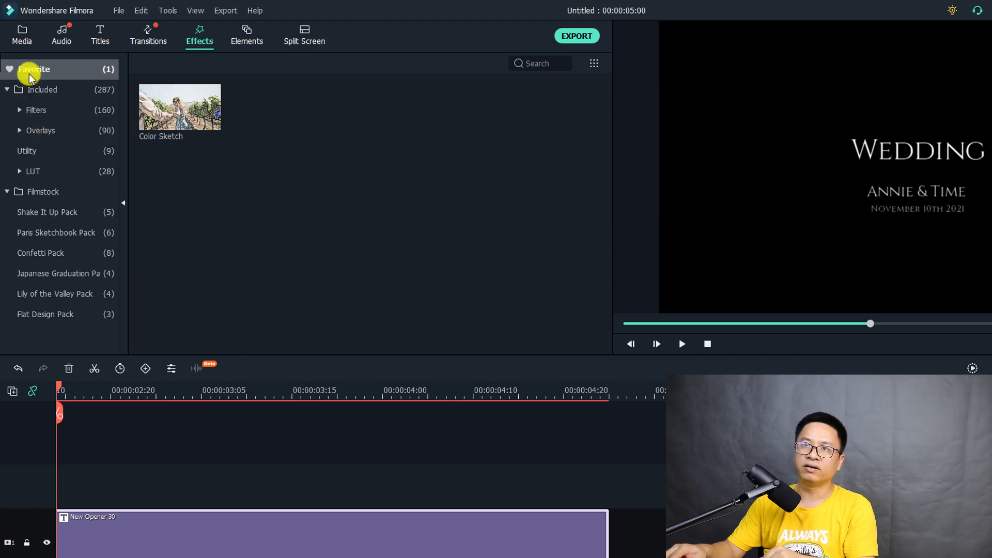
pyautogui.click(30, 91)
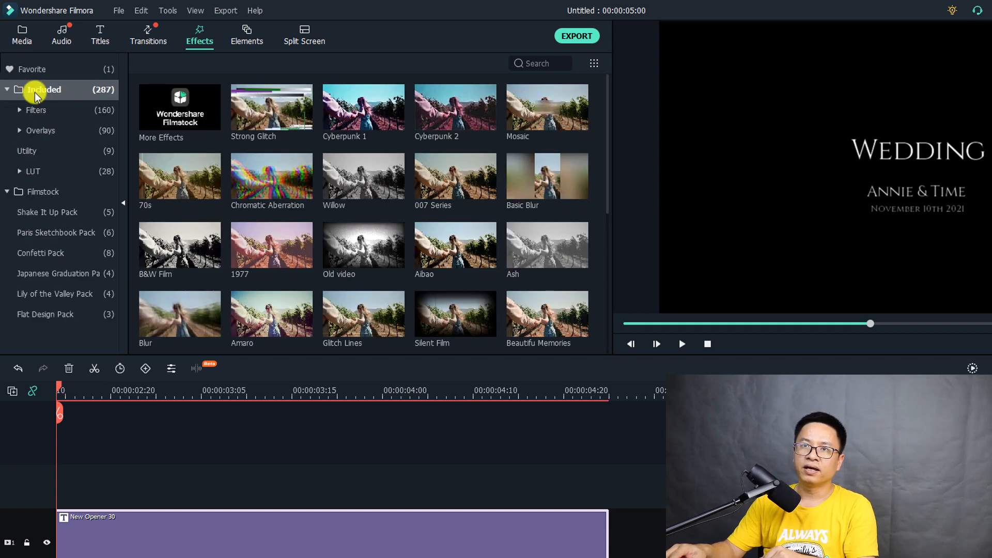
pyautogui.click(34, 133)
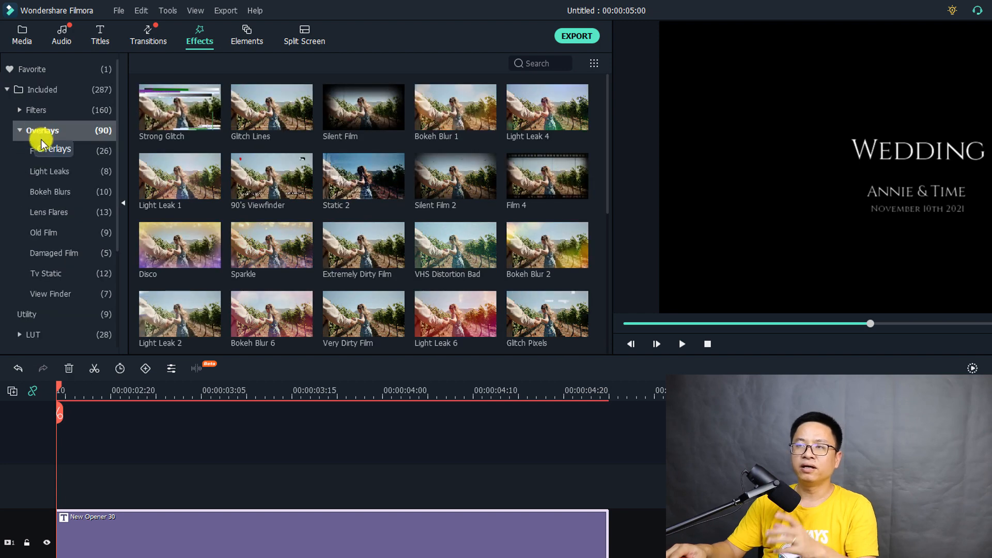
pyautogui.click(49, 152)
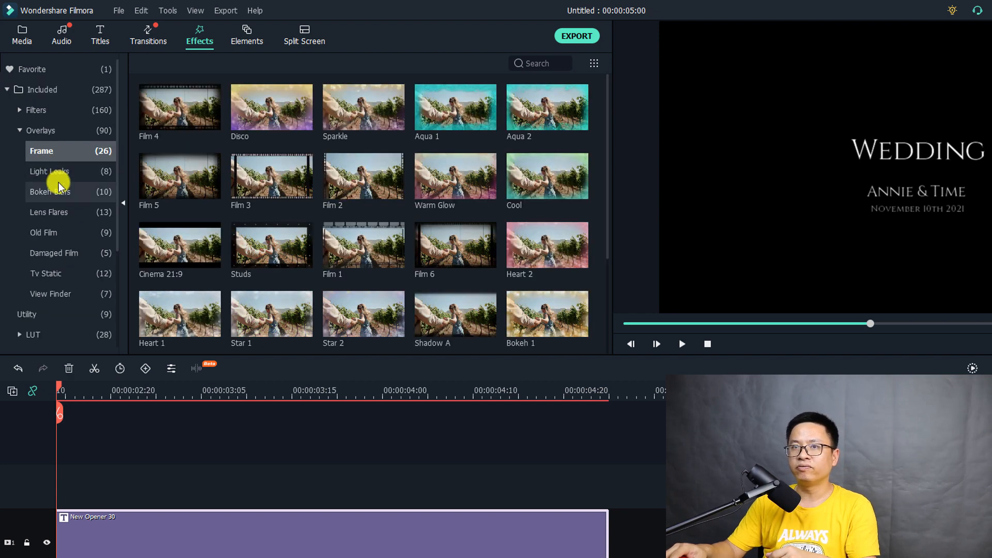
pyautogui.click(54, 192)
pyautogui.click(58, 234)
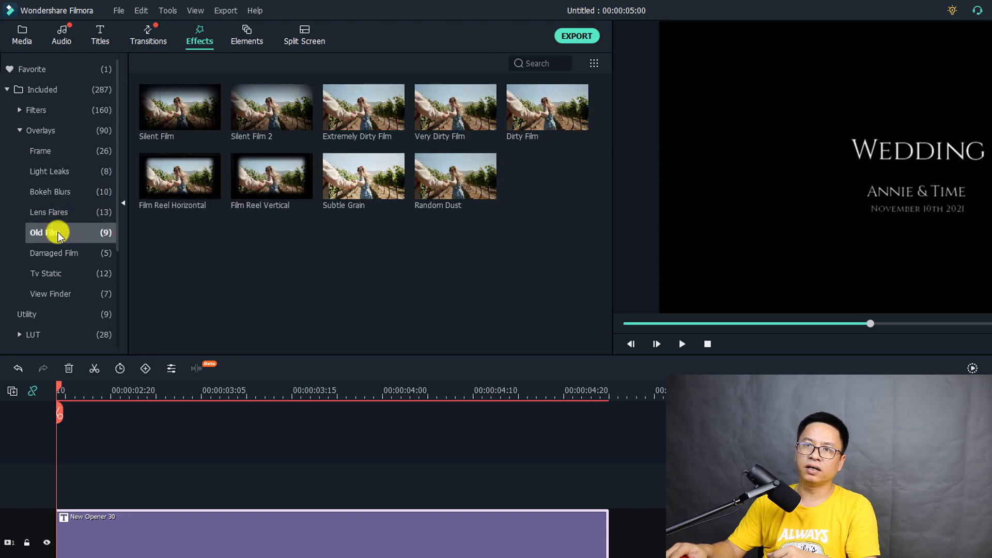
pyautogui.click(50, 212)
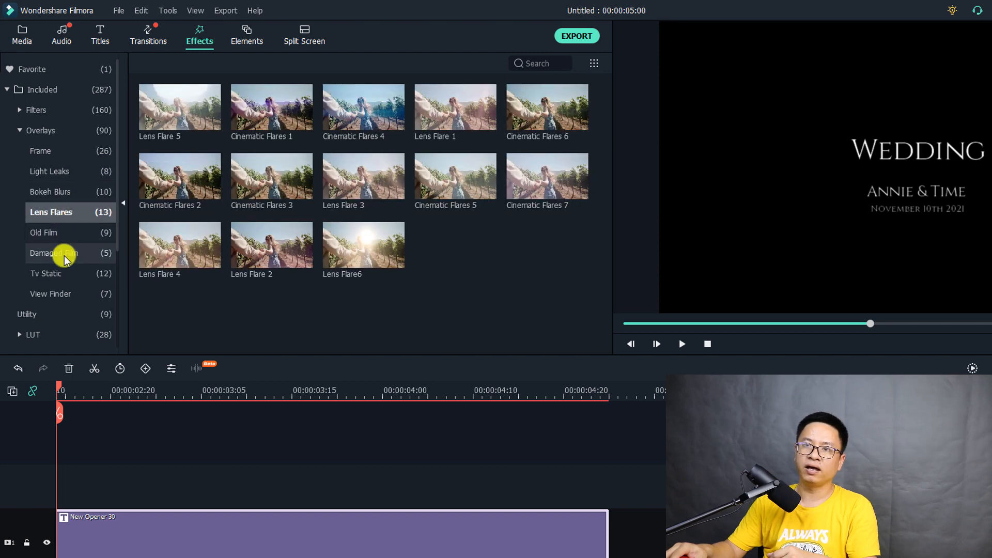
pyautogui.click(64, 256)
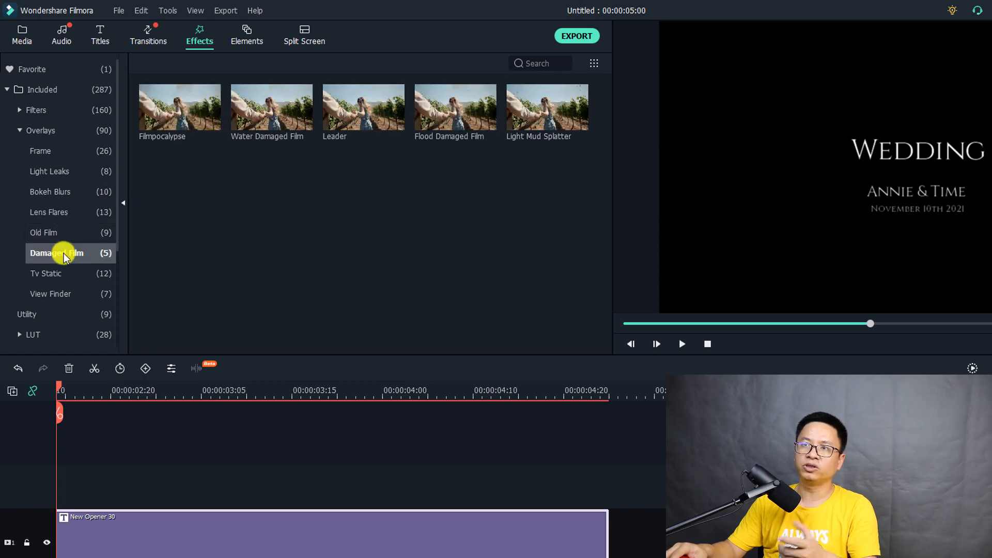
# Step: Add the Heart 2 frame overlay on the track above the title, starting at the beginning of the timeline
pyautogui.click(41, 155)
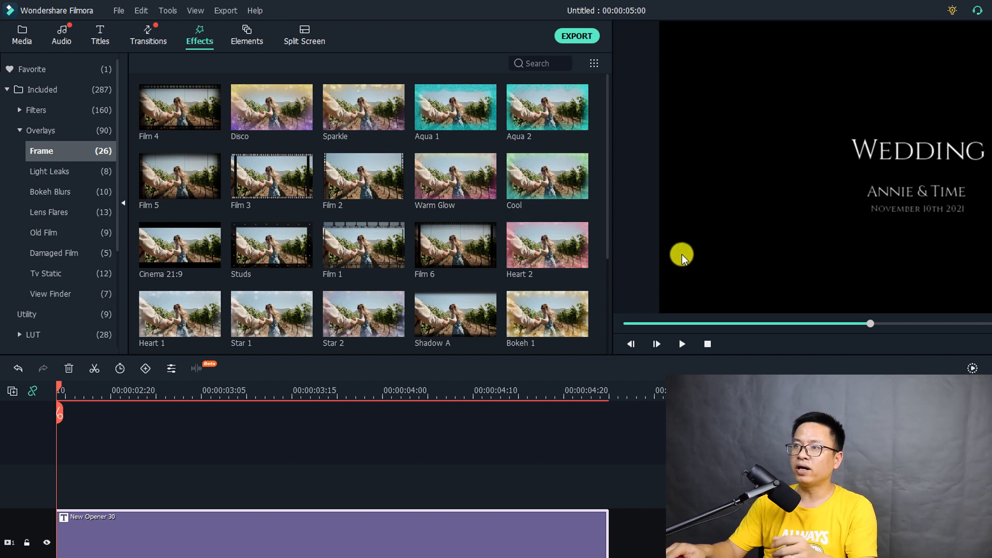
pyautogui.click(538, 263)
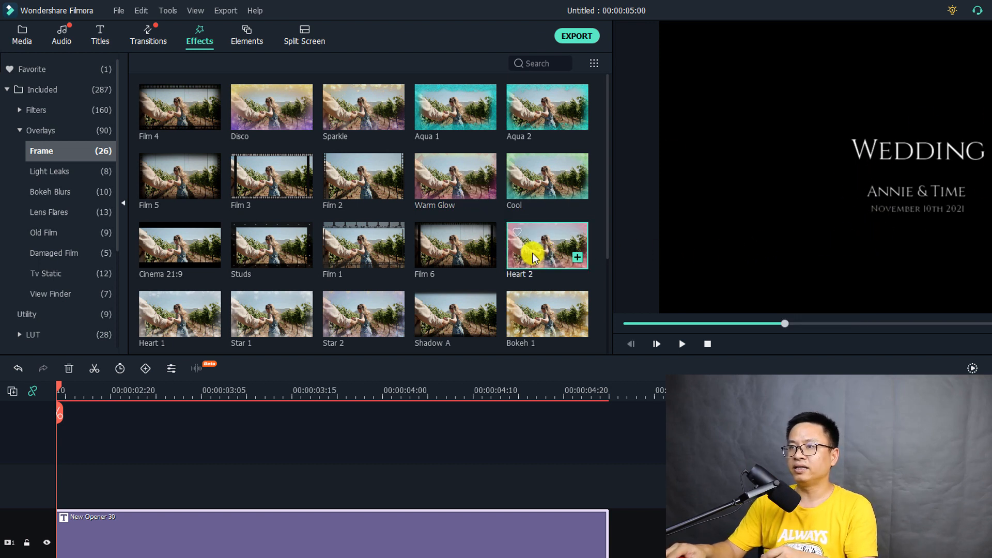
pyautogui.moveTo(525, 272); pyautogui.dragTo(61, 473)
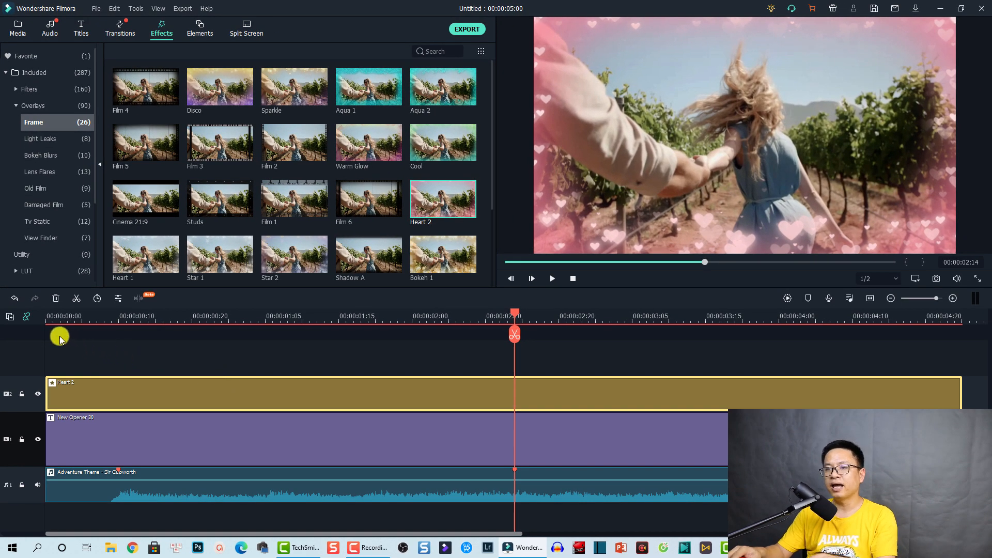
# Step: Play the opener with the heart frame from the start to about 00:00:03:23
pyautogui.click(49, 319)
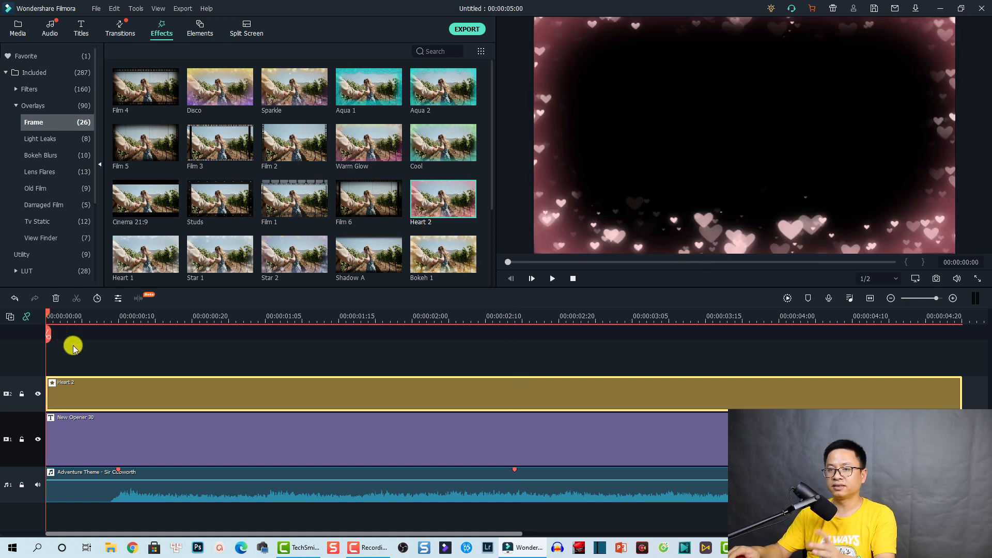
pyautogui.press('space')
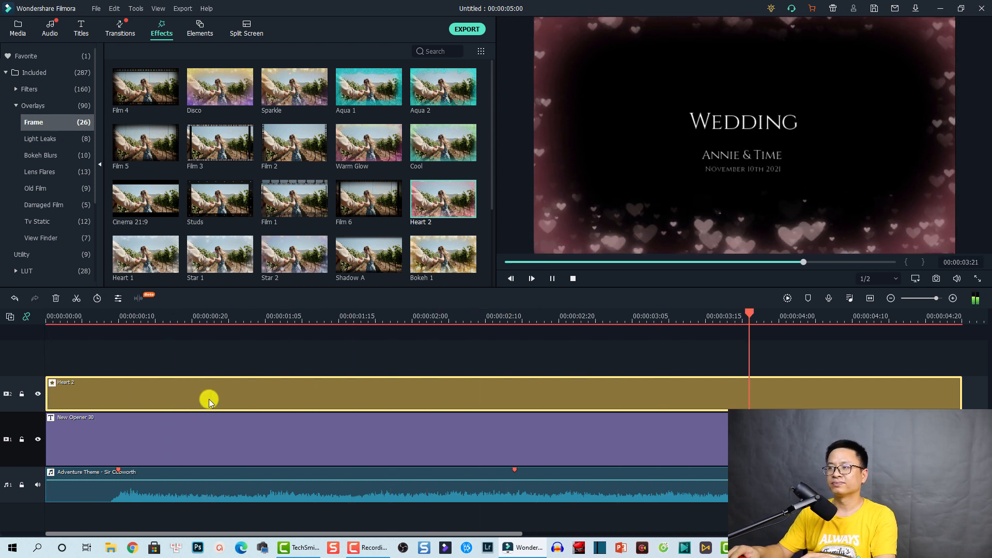
pyautogui.press('space')
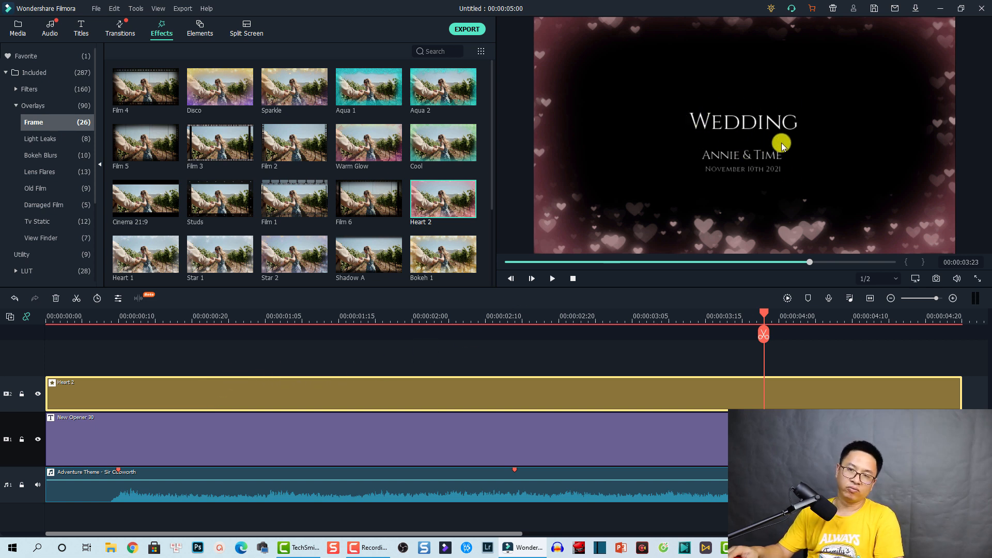
# Step: Add the Red hearth element on a new track above the Heart 2 overlay, starting at the beginning of the timeline
pyautogui.click(198, 28)
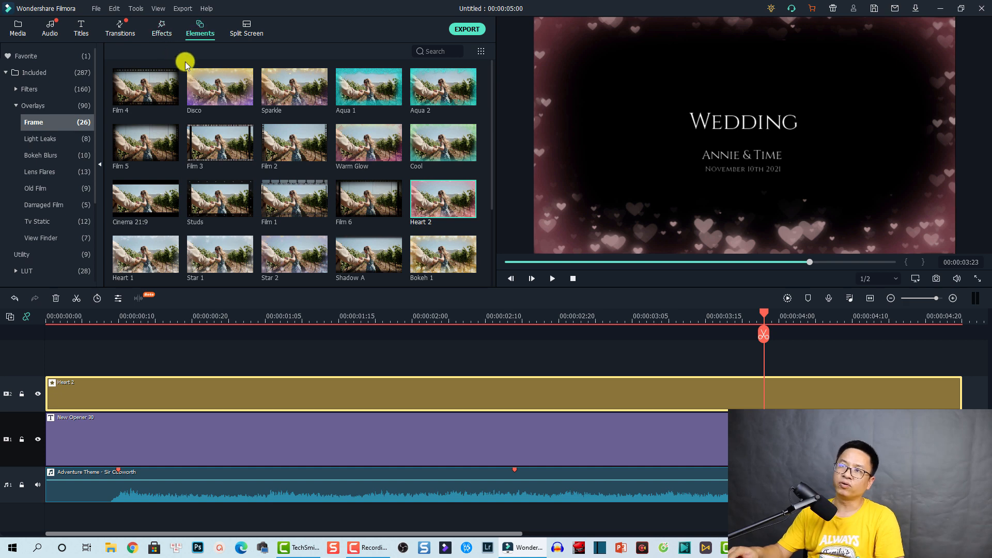
pyautogui.click(200, 28)
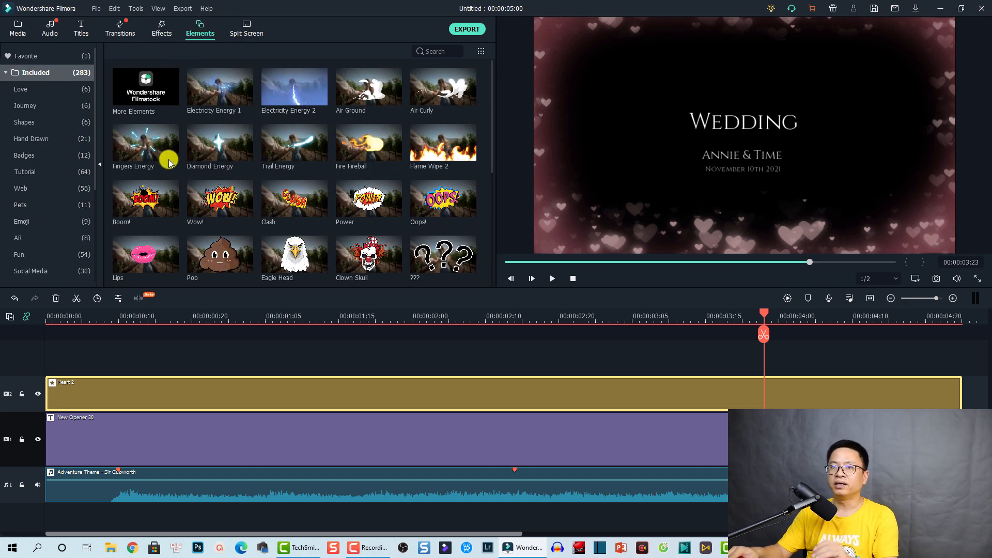
pyautogui.scroll(-10, 298, 184)
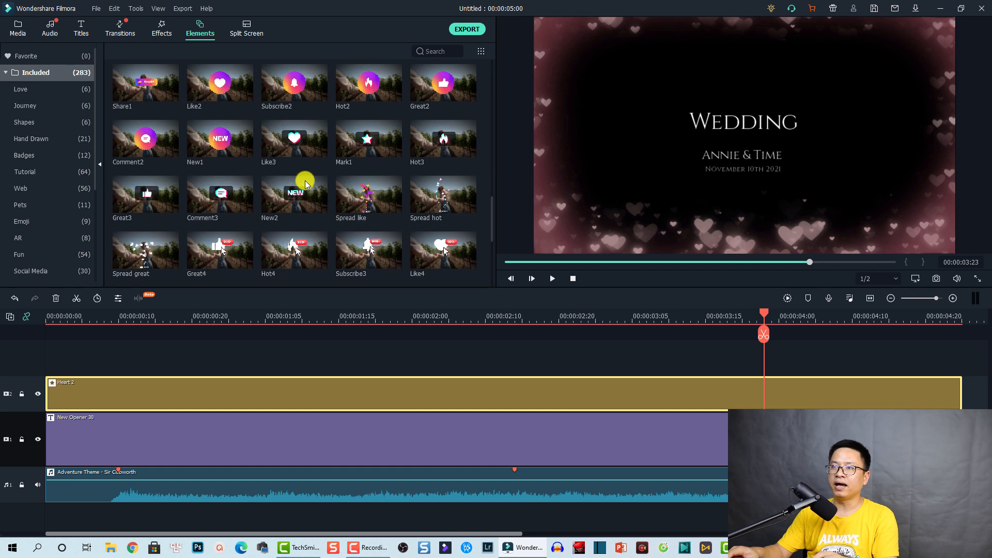
pyautogui.scroll(5, 305, 184)
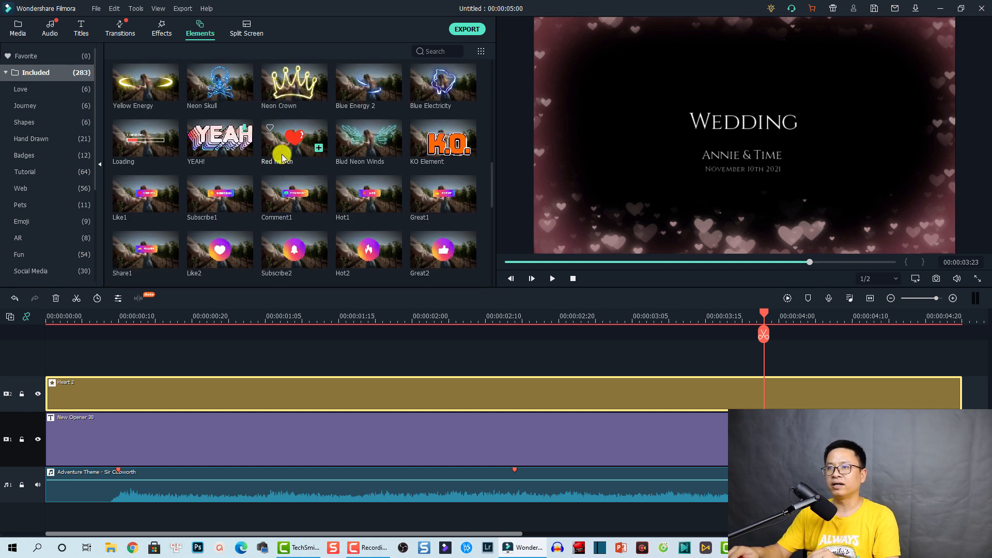
pyautogui.scroll(-5, 341, 210)
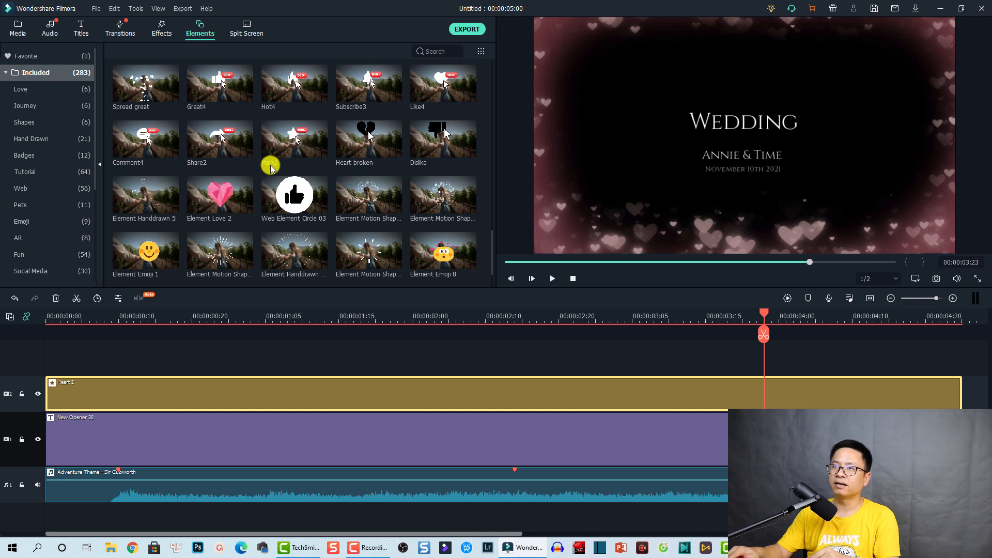
pyautogui.scroll(5, 271, 169)
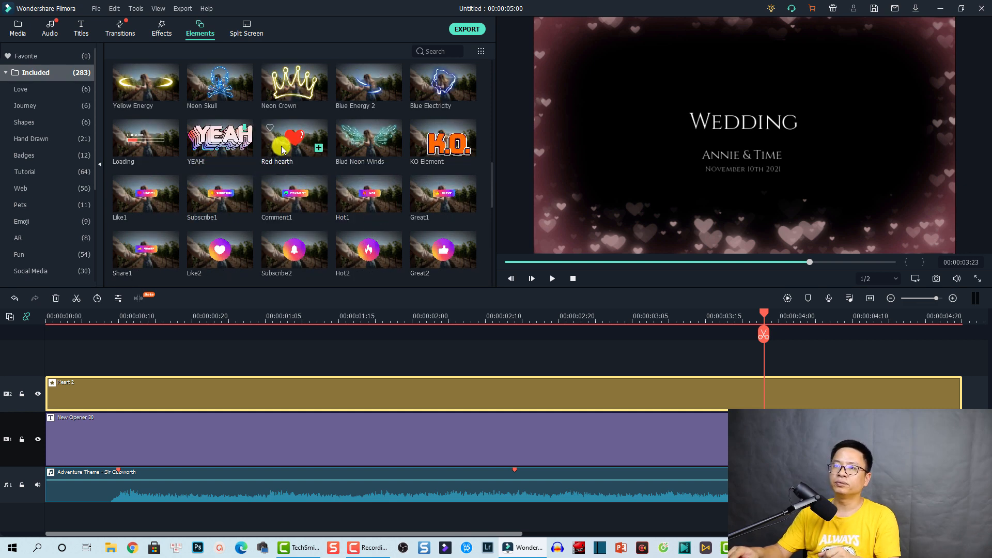
pyautogui.moveTo(282, 149); pyautogui.dragTo(35, 353)
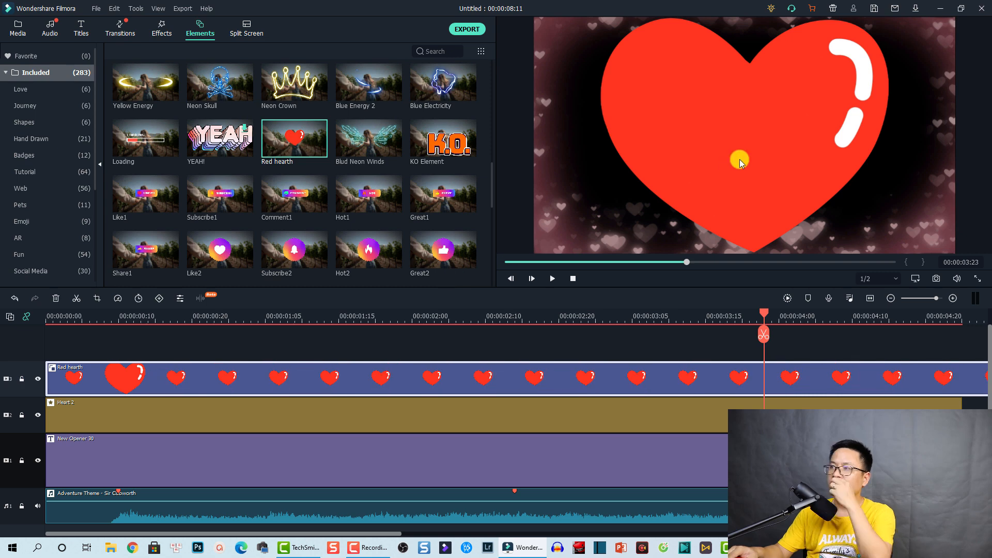
# Step: Shrink the red heart in the preview and place it just left of the Wedding title text
pyautogui.click(786, 109)
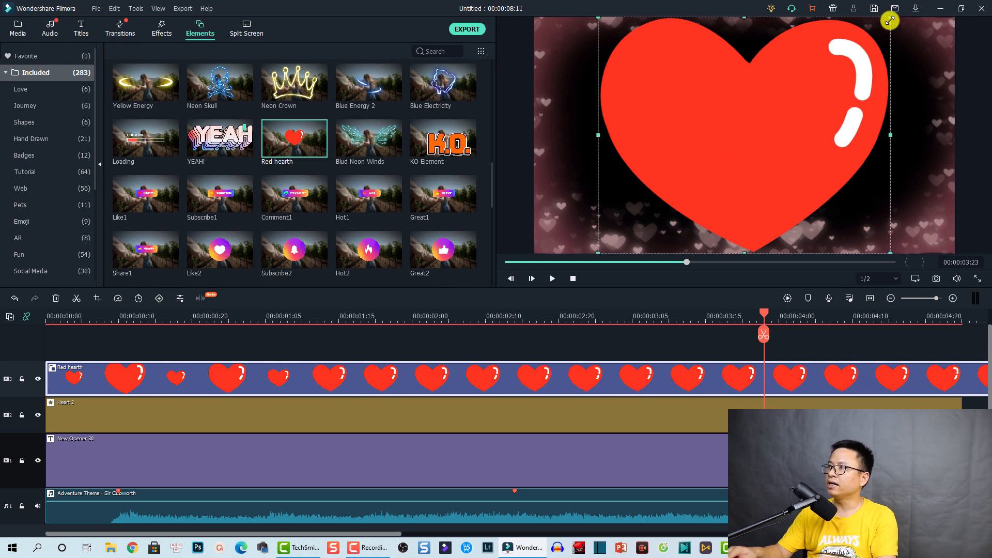
pyautogui.moveTo(707, 186); pyautogui.dragTo(688, 190)
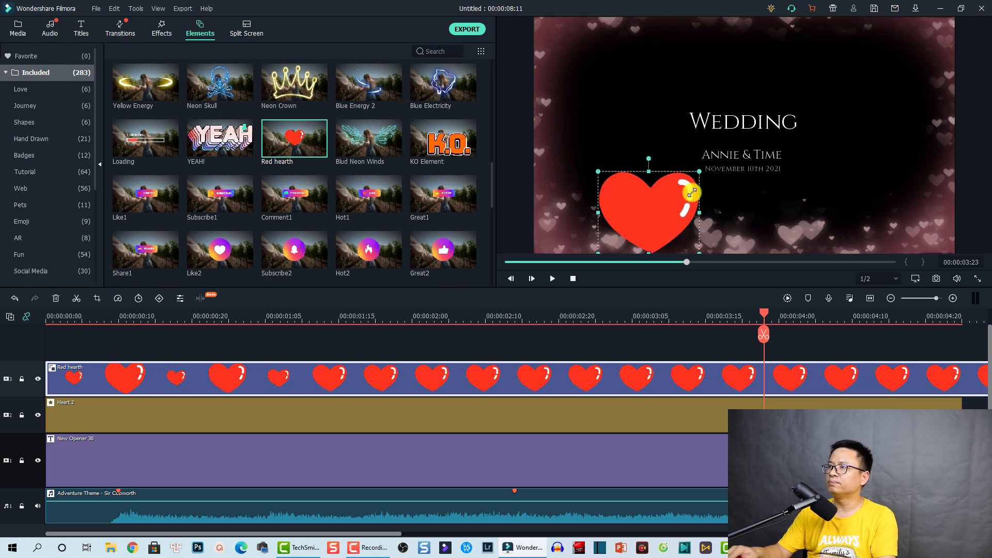
pyautogui.moveTo(641, 218); pyautogui.dragTo(645, 134)
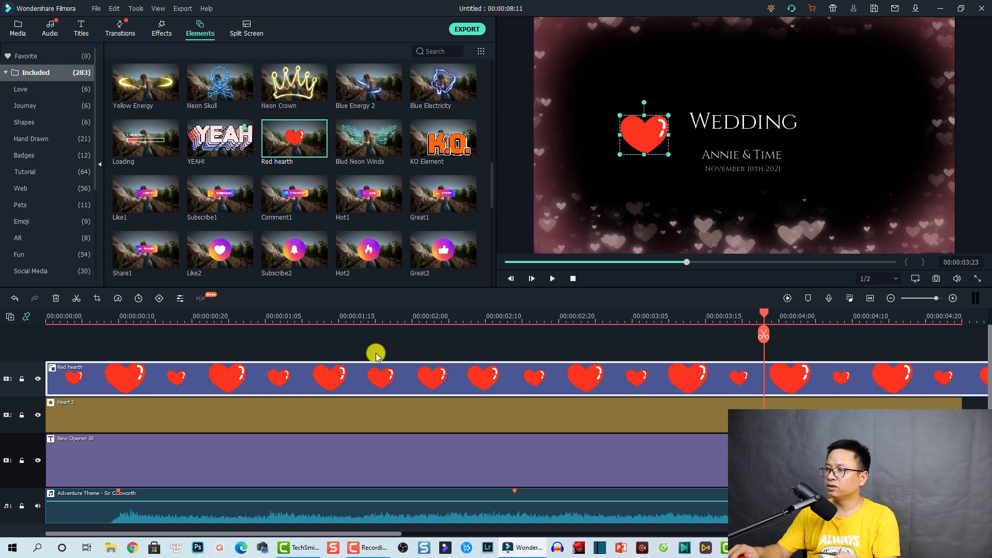
# Step: Lock the Red hearth, Heart 2, New Opener 30 title and background music tracks
pyautogui.click(872, 298)
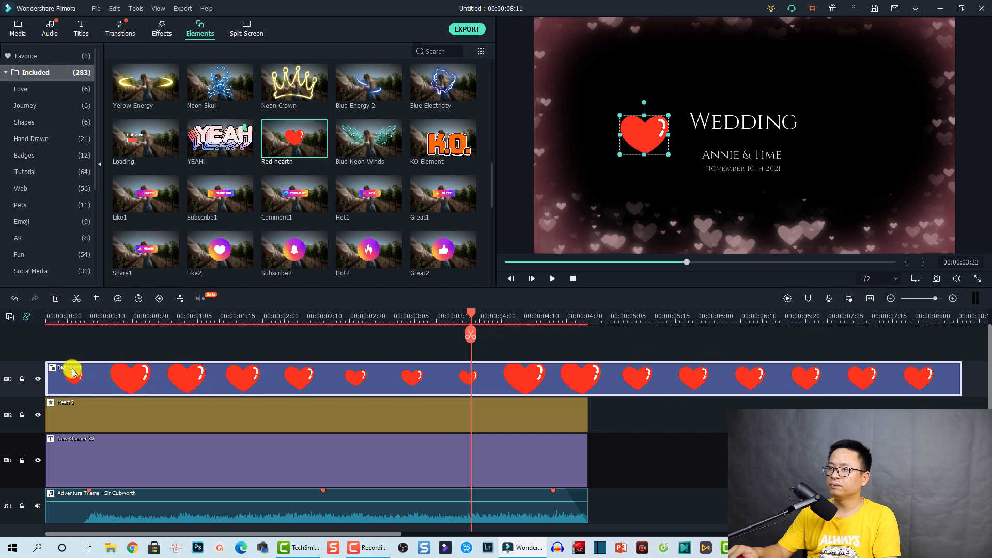
pyautogui.click(21, 380)
pyautogui.click(22, 415)
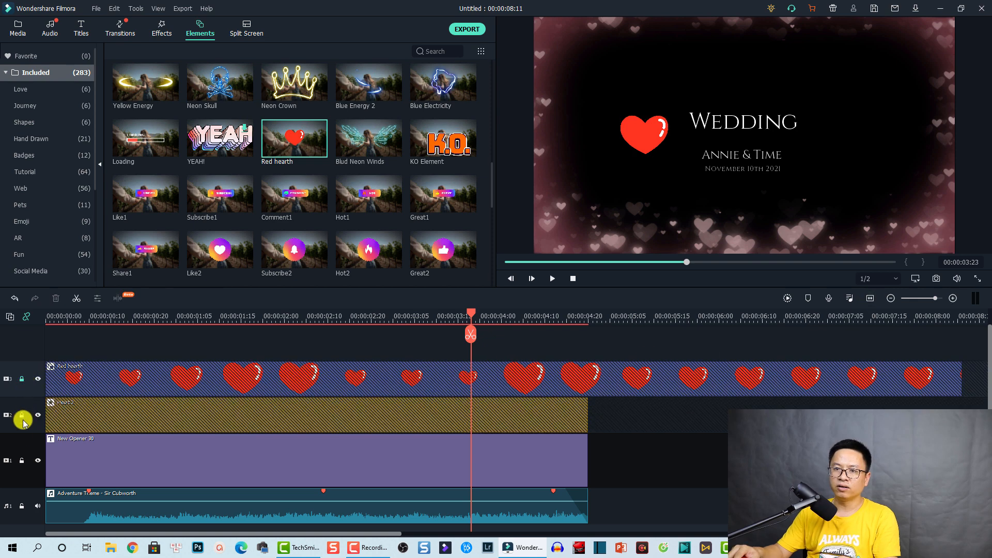
pyautogui.click(21, 461)
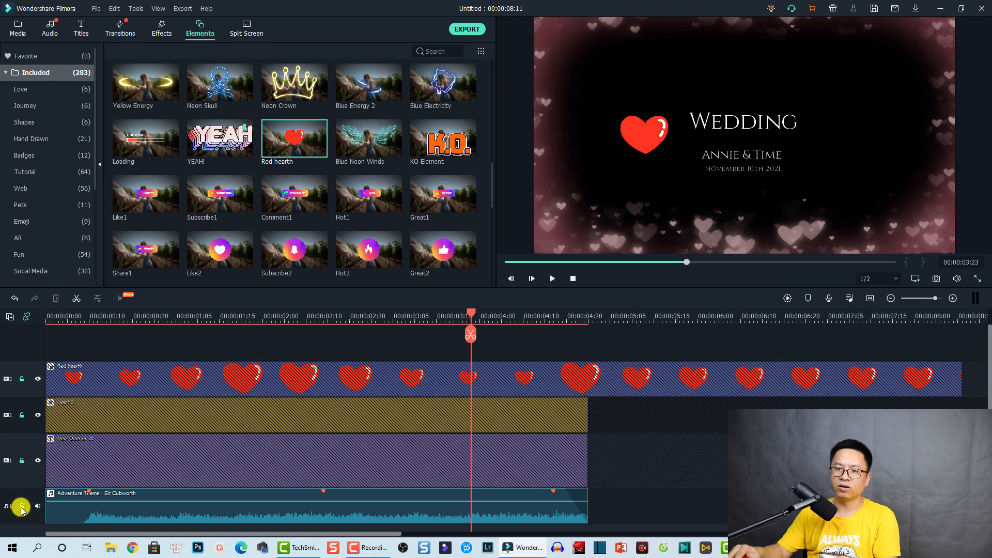
pyautogui.click(22, 508)
# Step: Paste a copy of the Red hearth clip at the timeline start on a new track and place its heart right of the title text
pyautogui.click(55, 315)
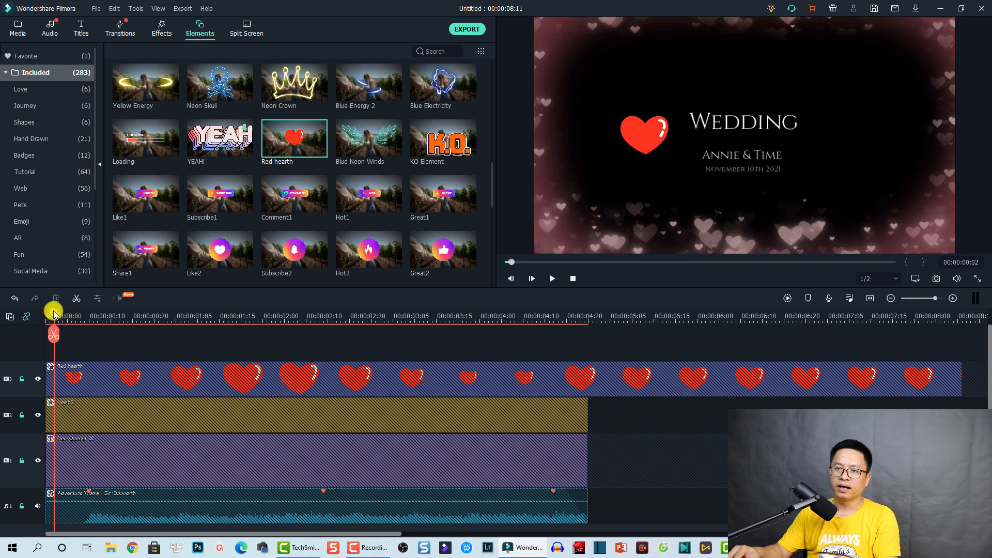
pyautogui.moveTo(53, 312); pyautogui.dragTo(6, 319)
pyautogui.hotkey('ctrl', 'v')
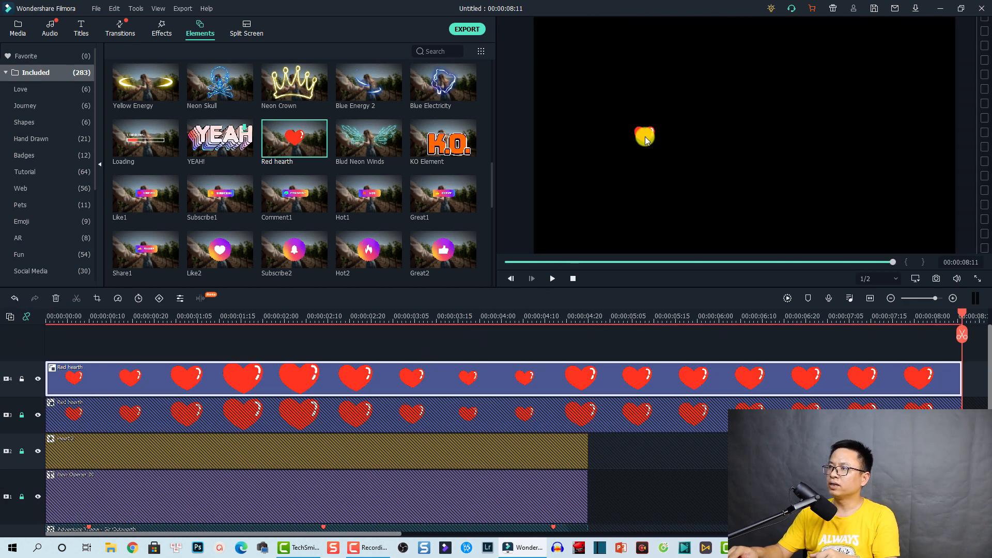
pyautogui.moveTo(645, 136); pyautogui.dragTo(845, 132)
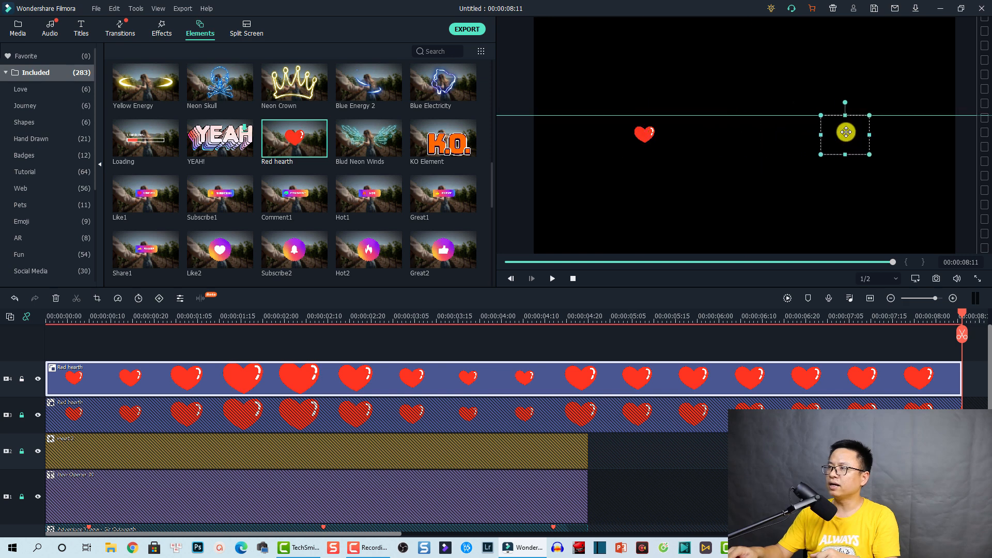
# Step: Unlock the original Red hearth track and trim both Red hearth clips to end with the title at 00:00:05:00
pyautogui.click(158, 316)
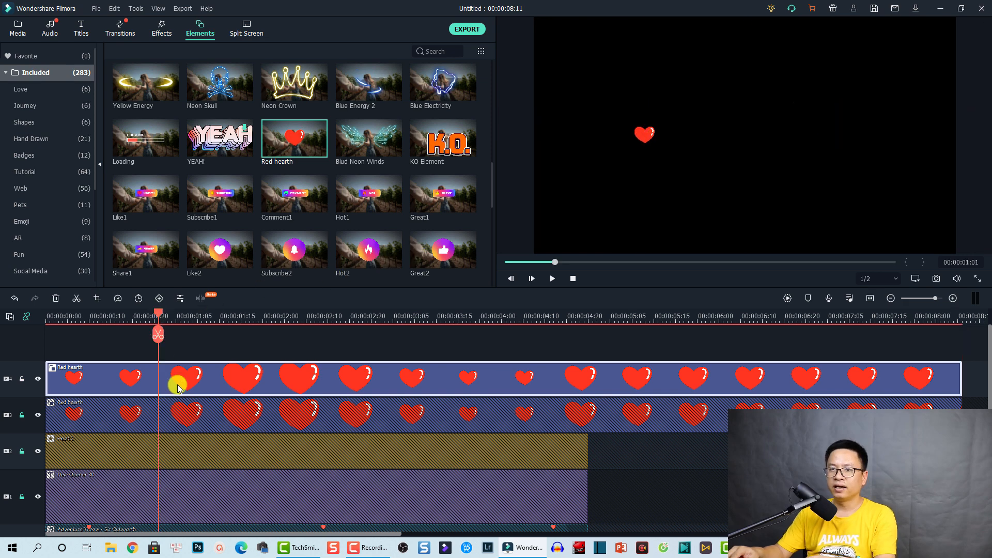
pyautogui.click(241, 317)
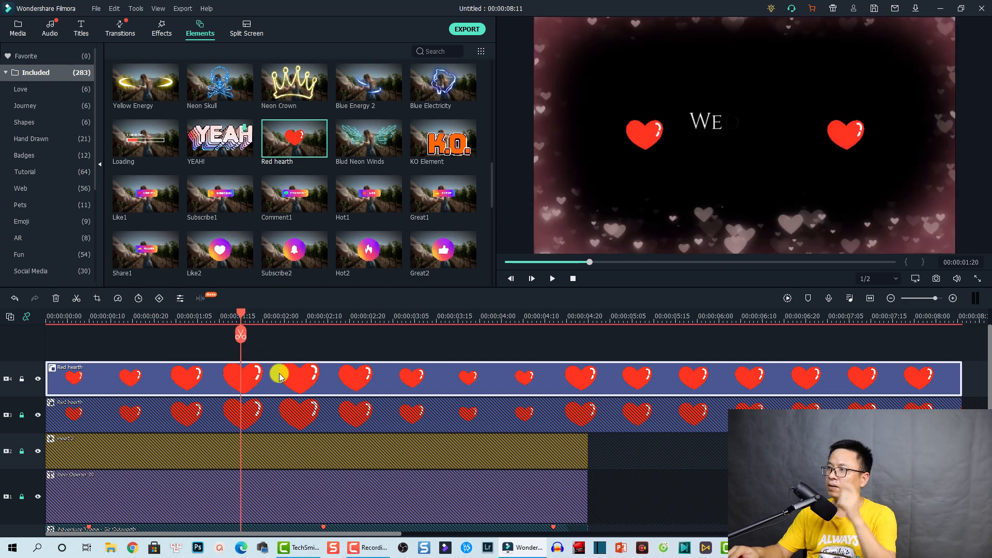
pyautogui.click(532, 316)
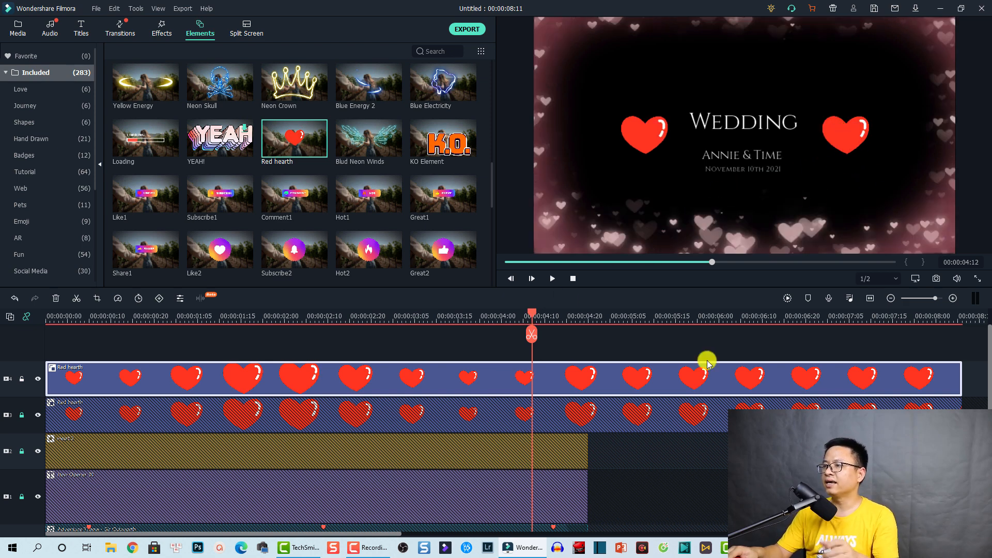
pyautogui.click(21, 415)
pyautogui.moveTo(975, 341)
pyautogui.mouseDown()
pyautogui.moveTo(933, 406)
pyautogui.moveTo(593, 407)
pyautogui.mouseUp()
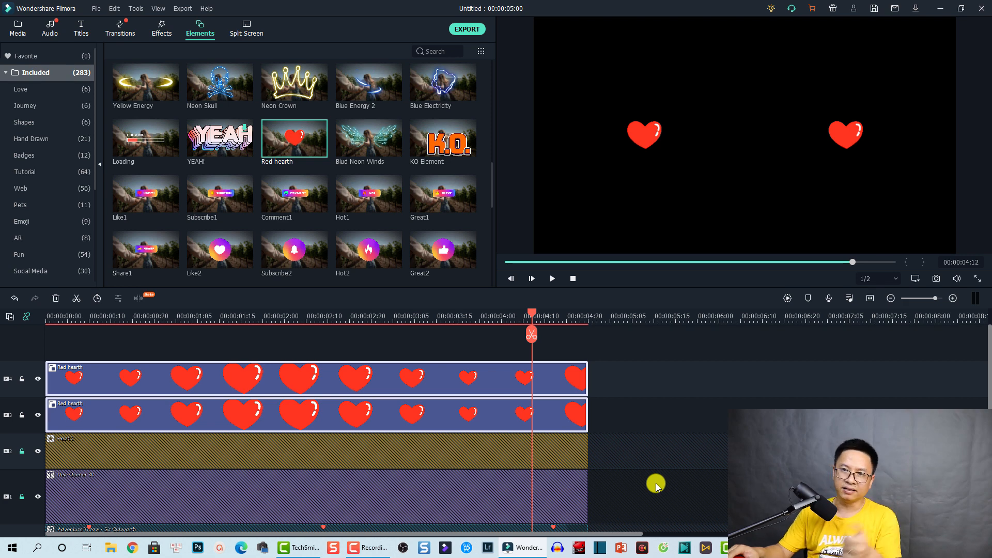